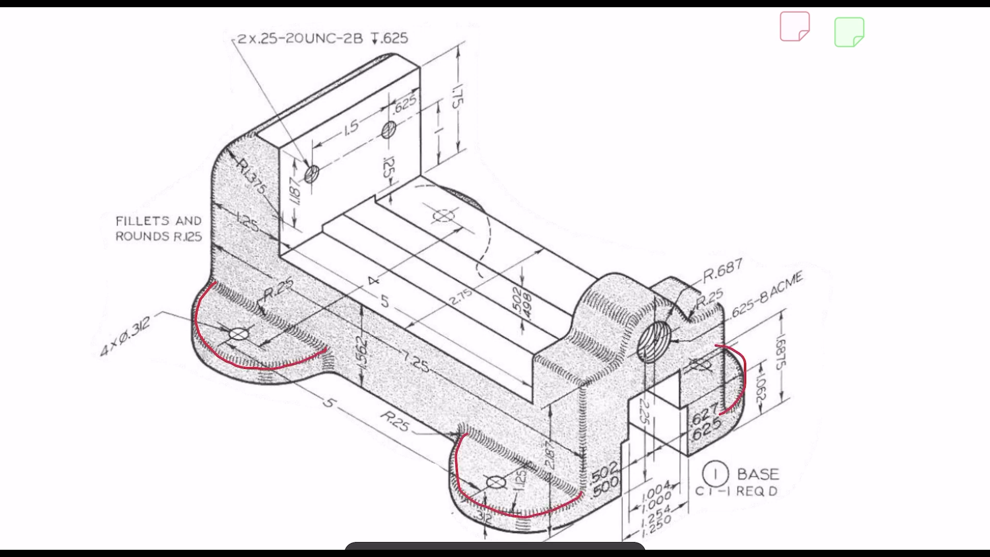
mouse_move(427, 186)
mouse_down()
mouse_move(472, 185)
mouse_move(485, 216)
mouse_up()
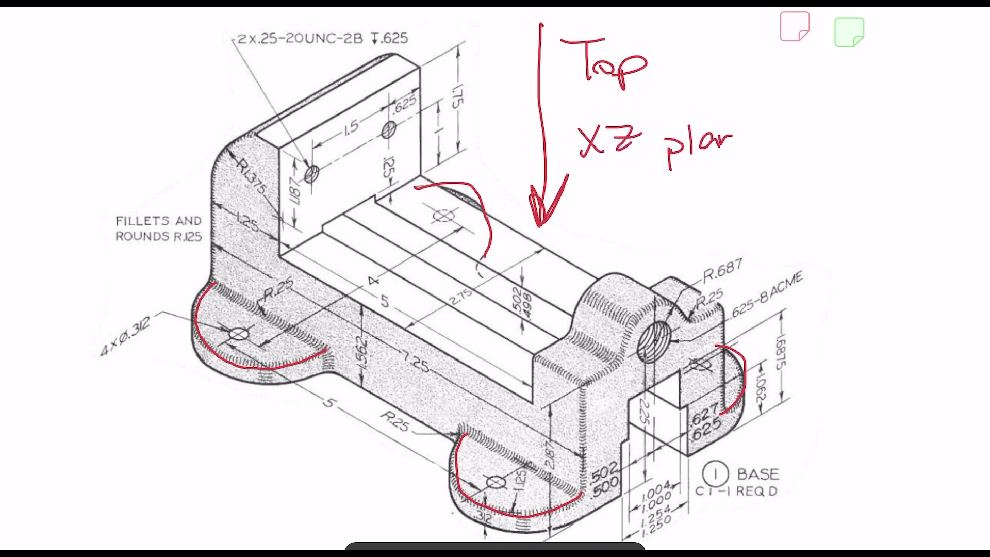
drag(731, 135, 761, 150)
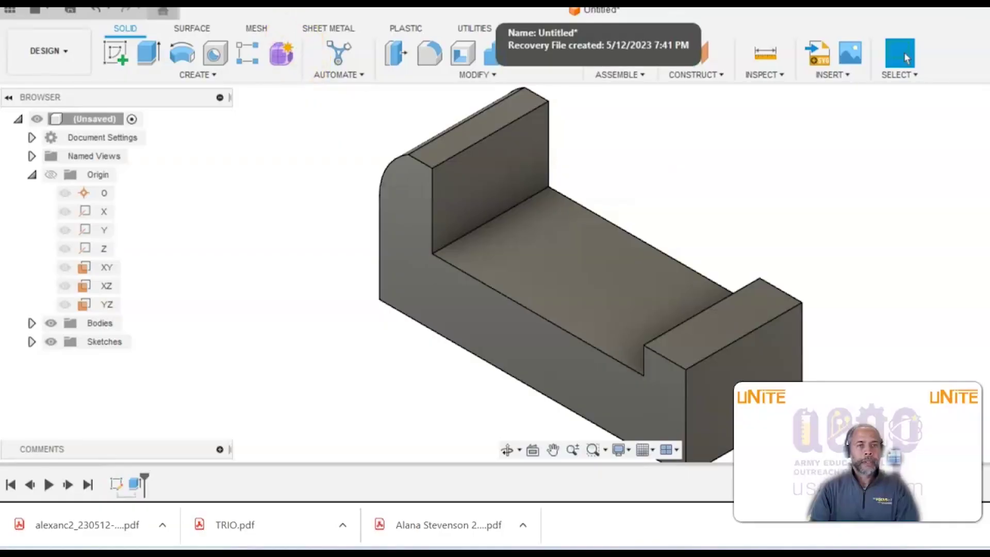
drag(316, 224, 119, 59)
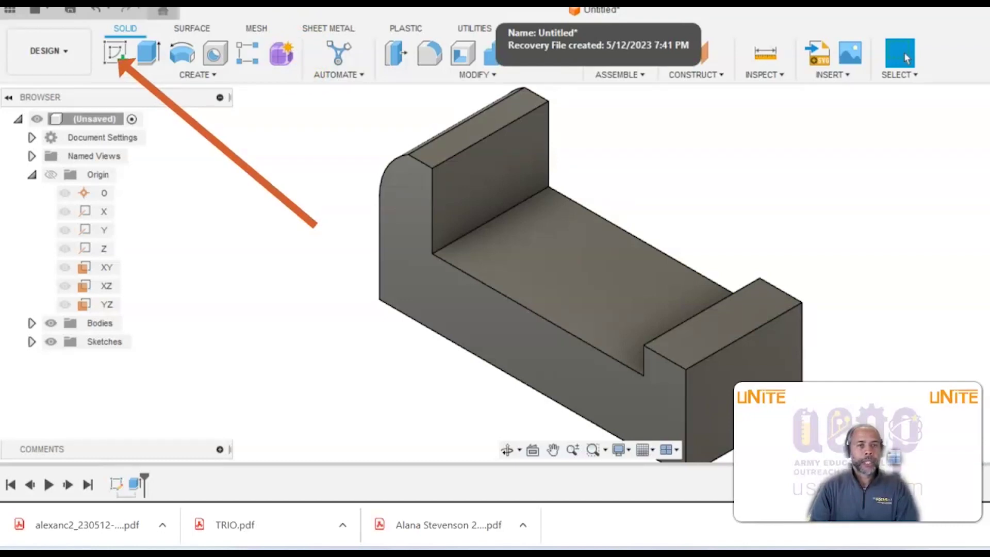
Start a sketch on the XZ plane and draw two circles beyond the body's upper long edge, one near each end.
click(118, 58)
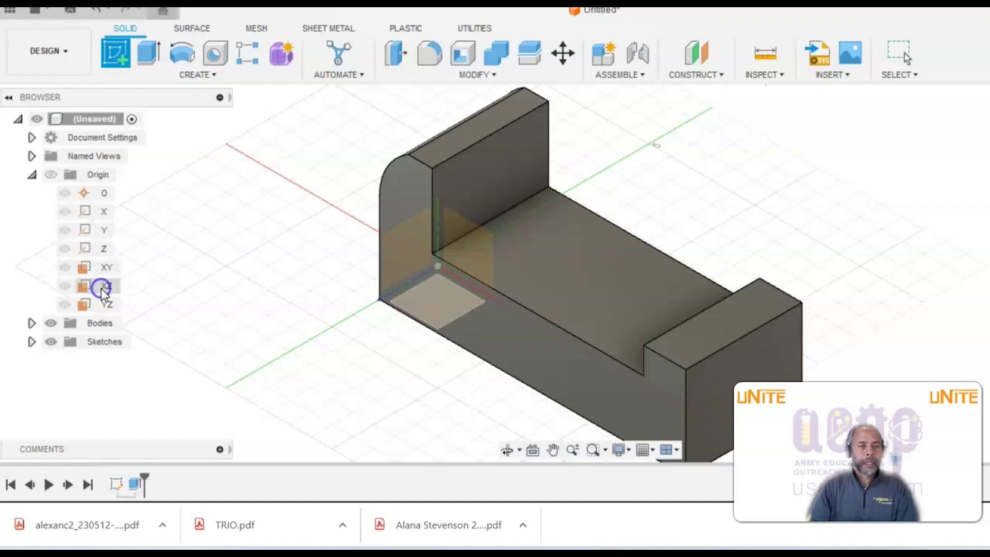
click(106, 286)
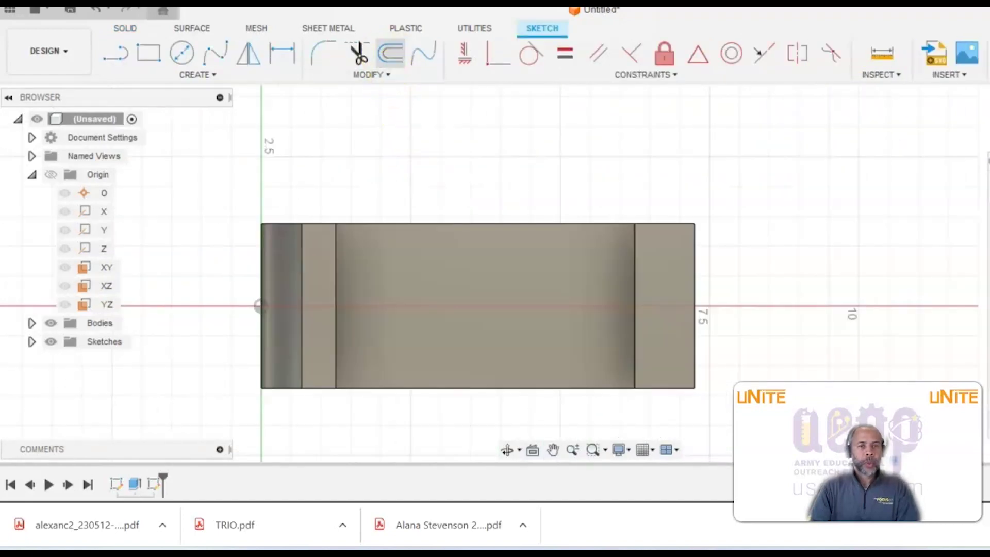
click(184, 55)
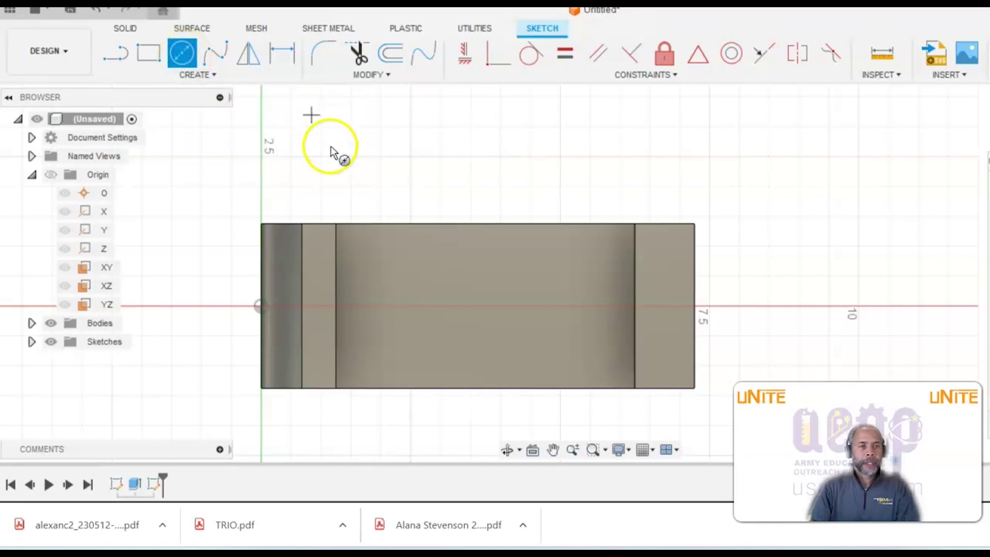
click(315, 183)
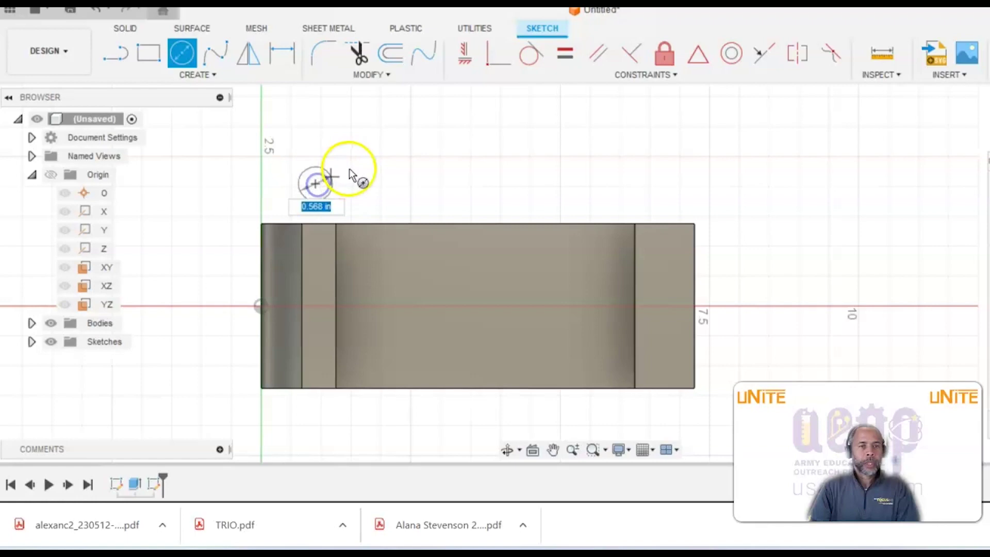
click(377, 158)
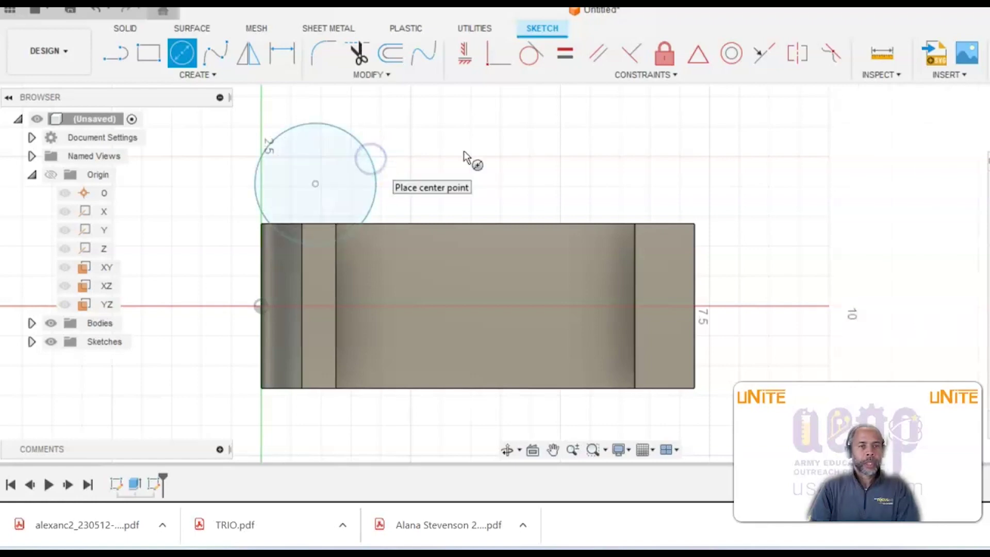
click(612, 164)
click(660, 137)
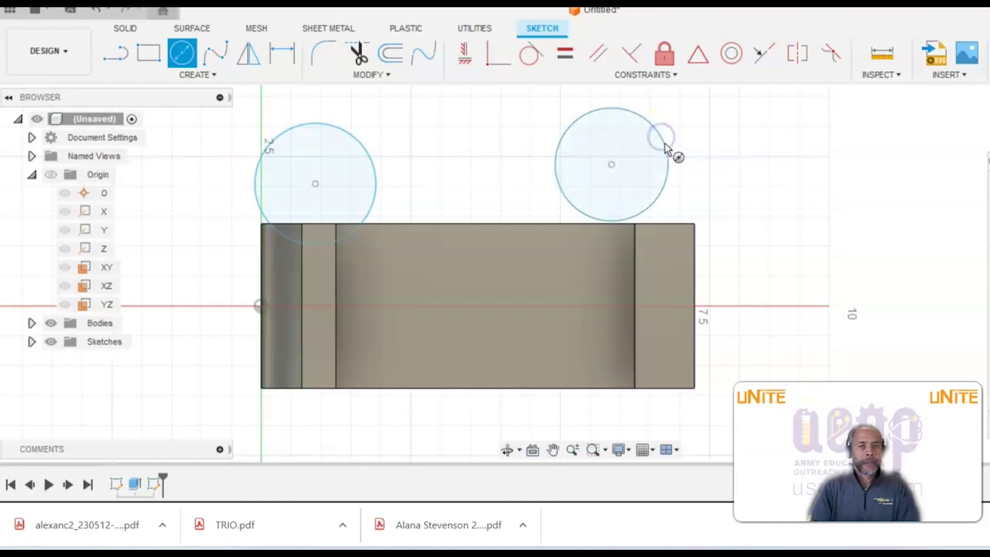
Draw two more circles beyond the body's lower long edge, one toward each end, and leave the Circle command.
mouse_move(694, 176)
middle_down()
mouse_move(687, 93)
mouse_move(523, 276)
middle_up()
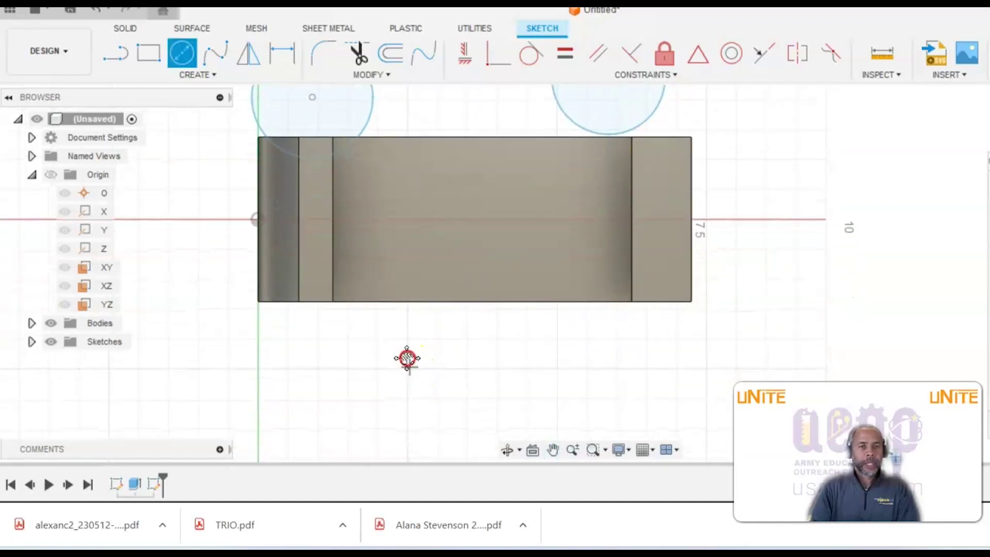
middle_drag(405, 358, 400, 317)
key(c)
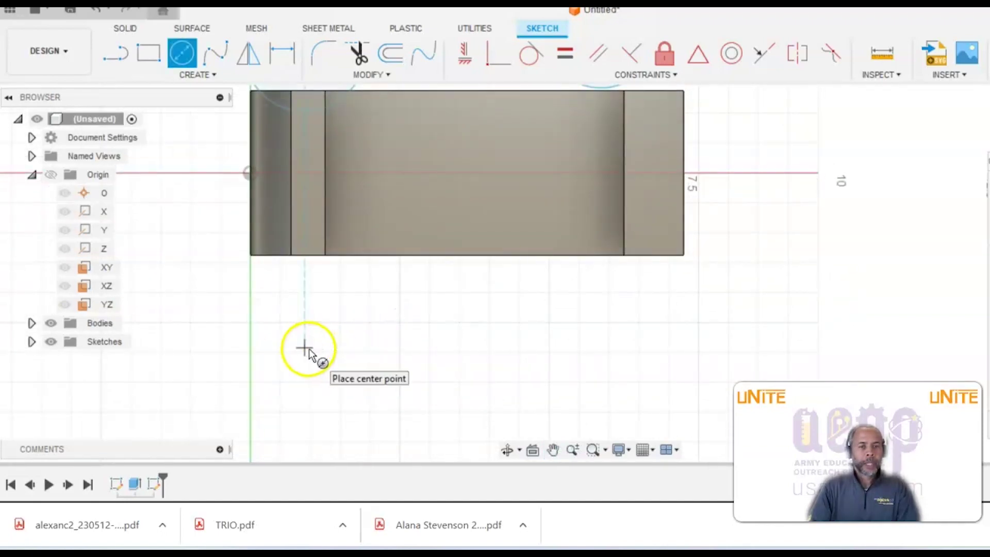
click(318, 353)
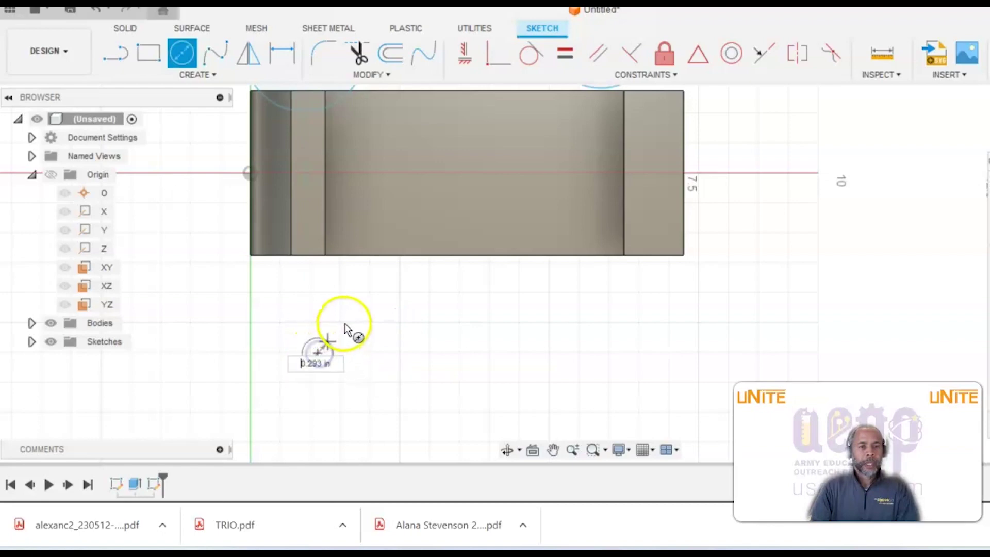
click(369, 312)
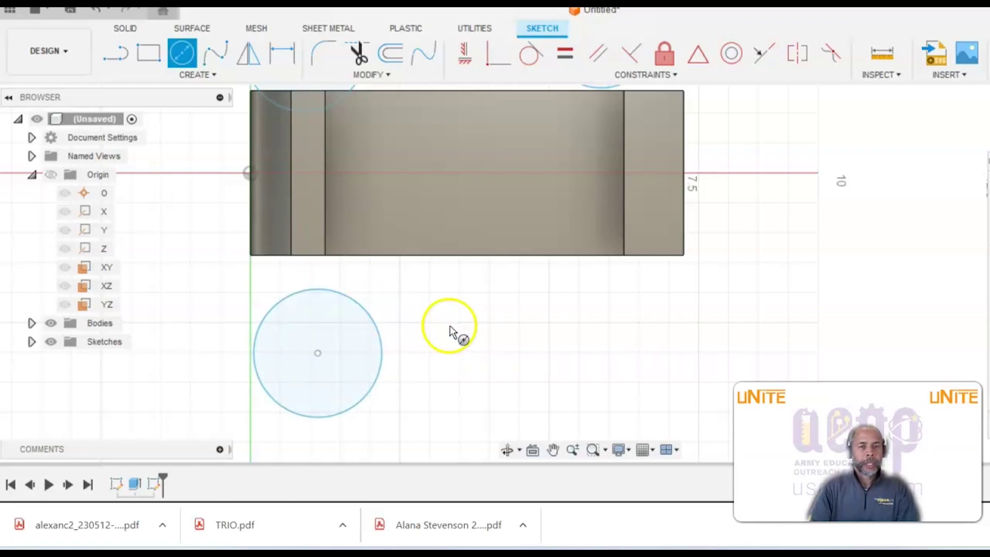
click(567, 339)
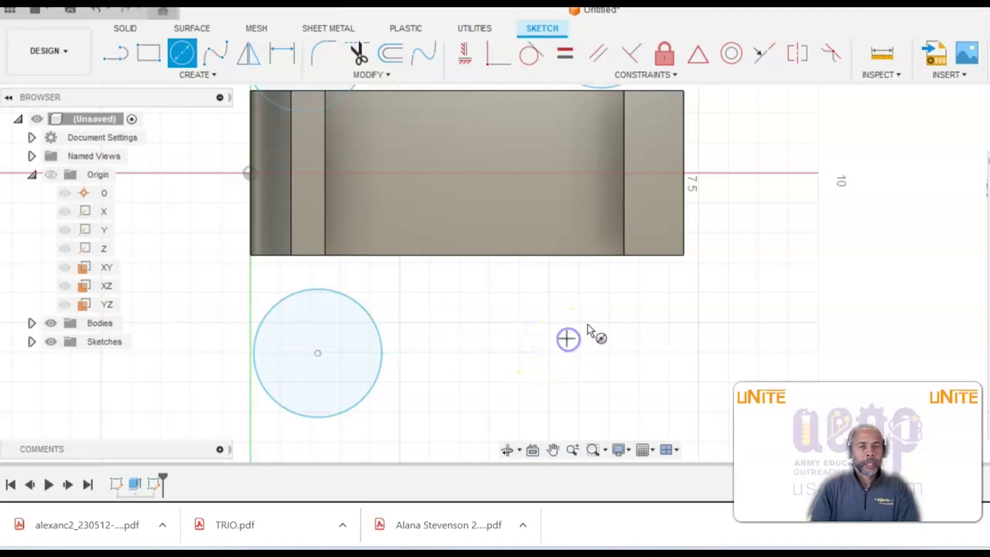
click(622, 311)
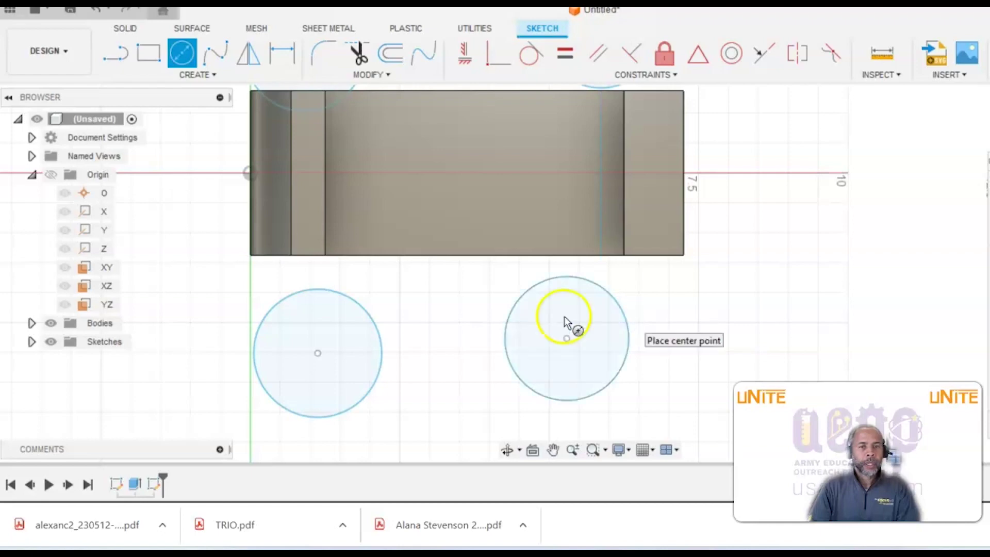
scroll(443, 312, down, 4)
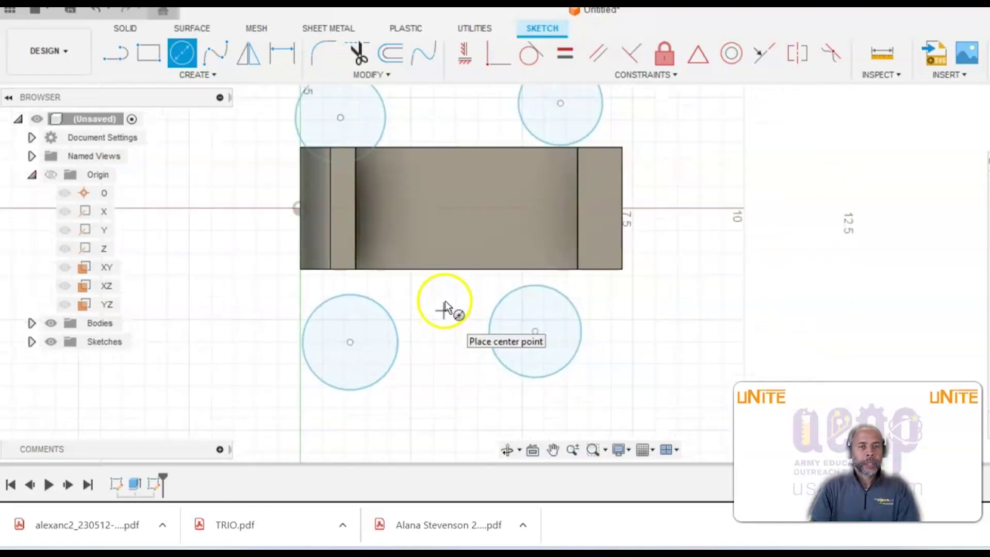
middle_drag(449, 238, 428, 279)
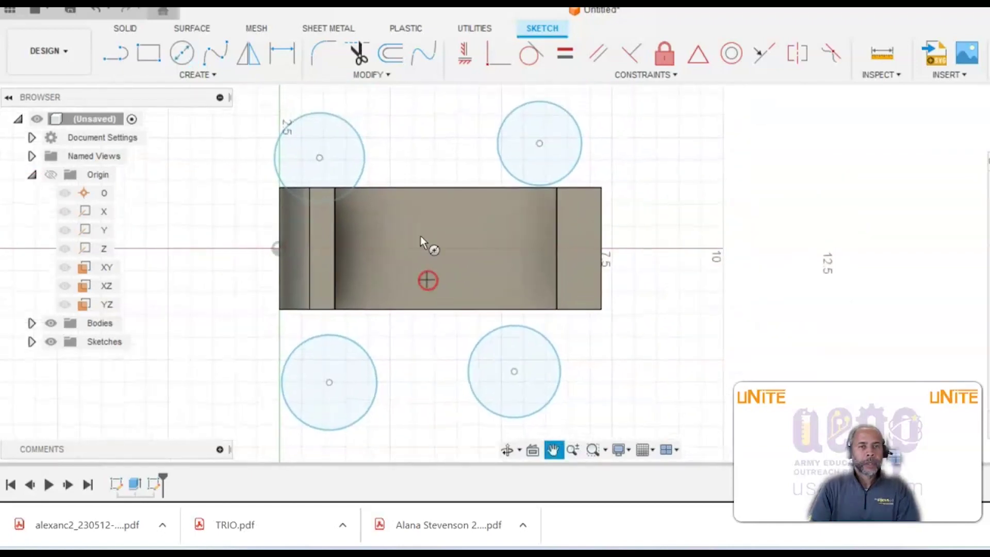
click(400, 142)
click(651, 237)
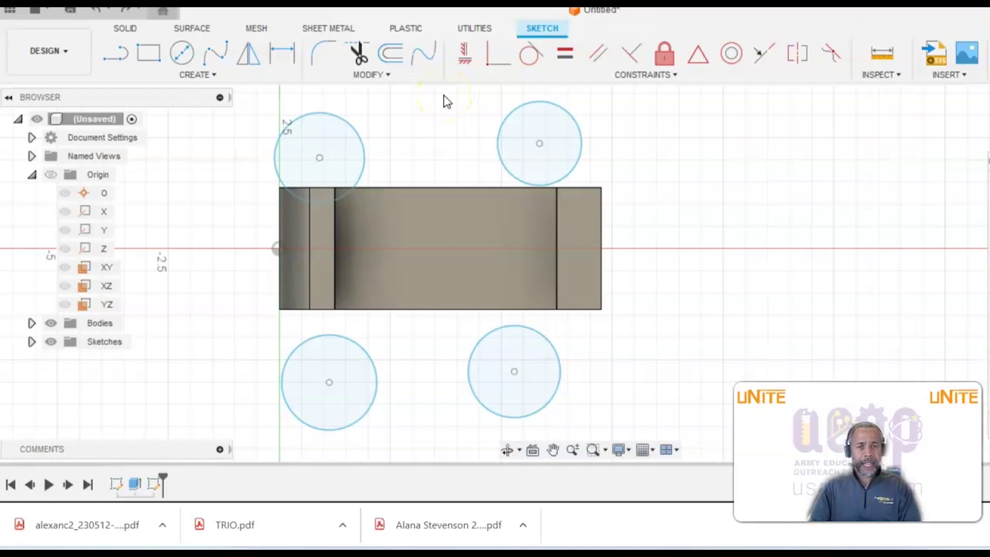
Apply Tangent constraints between the two right-hand circles and the body's right end edge.
click(675, 75)
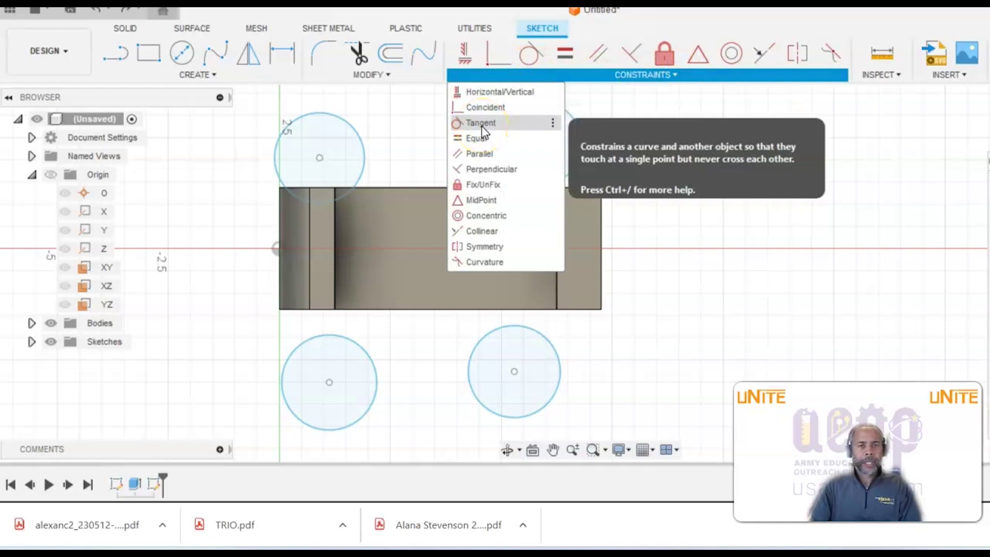
click(481, 125)
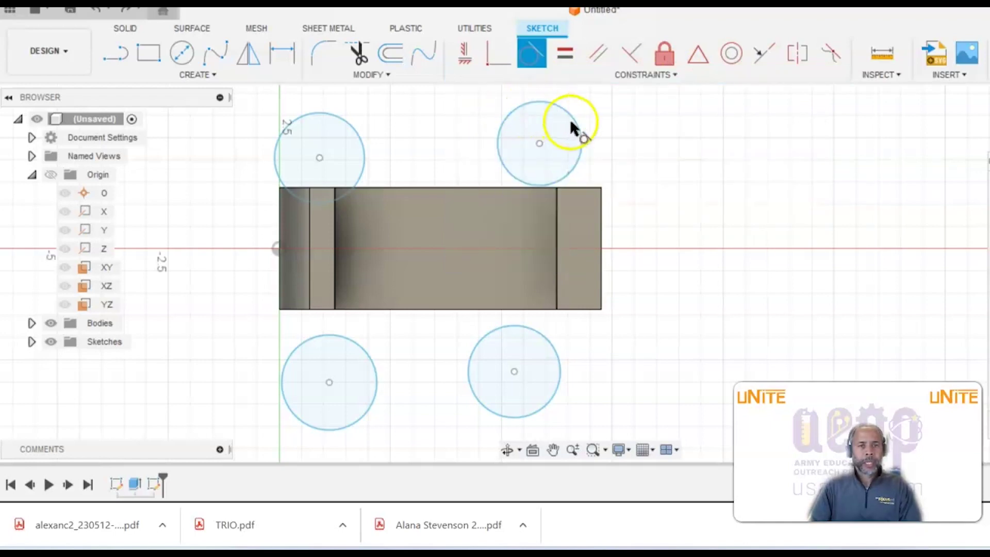
click(570, 122)
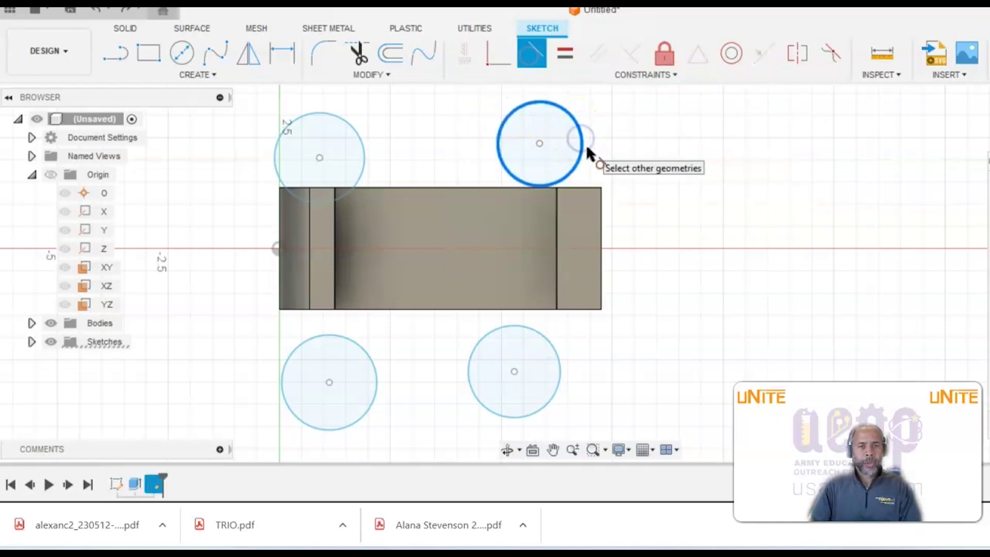
click(602, 209)
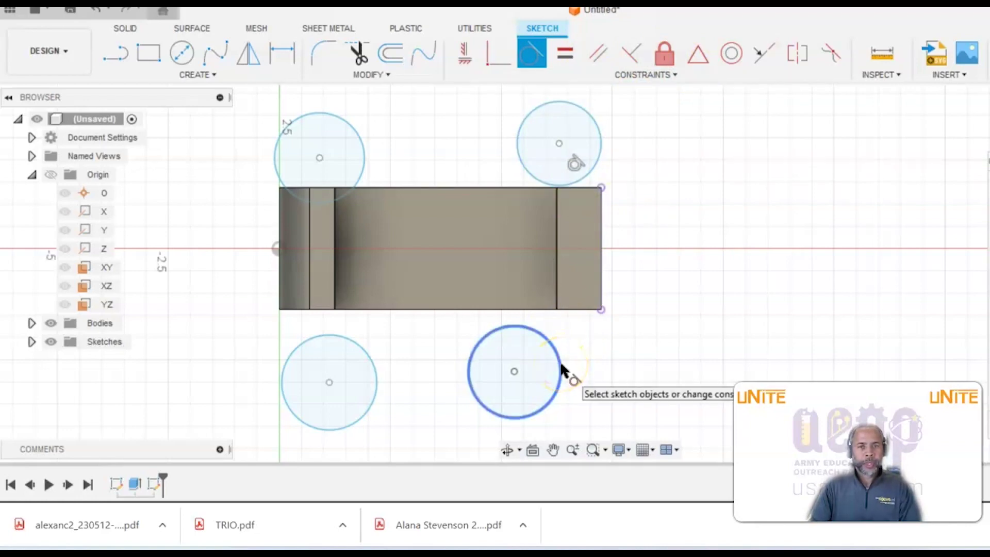
click(644, 74)
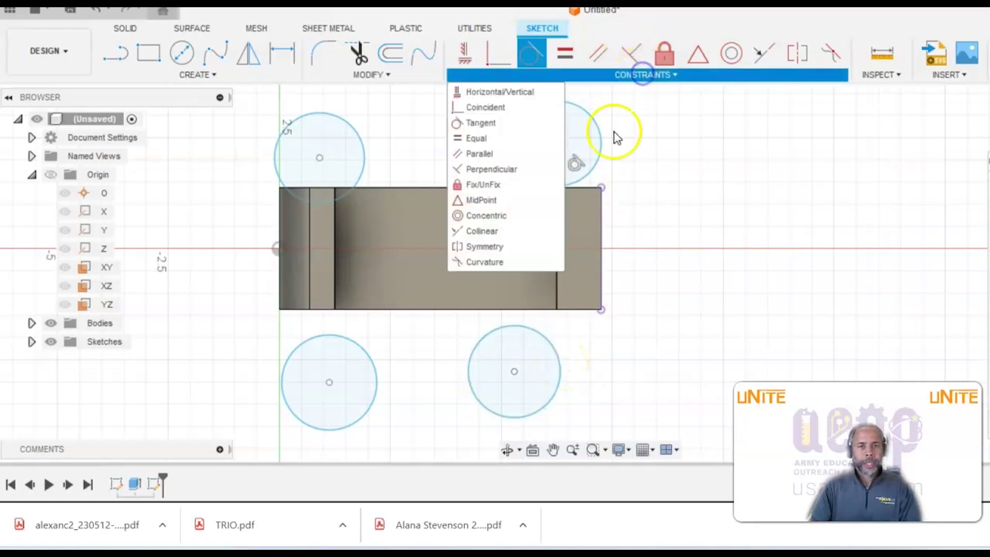
click(499, 125)
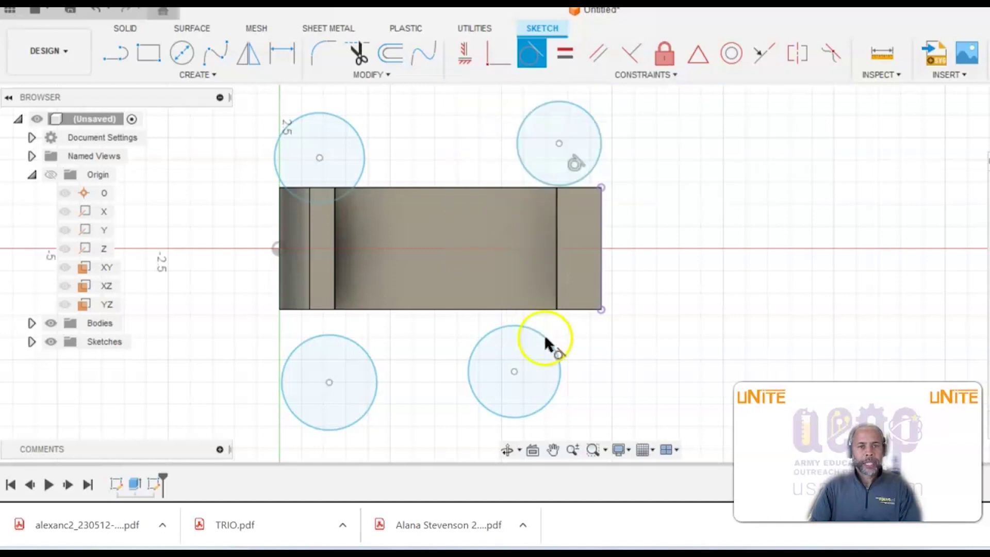
click(555, 351)
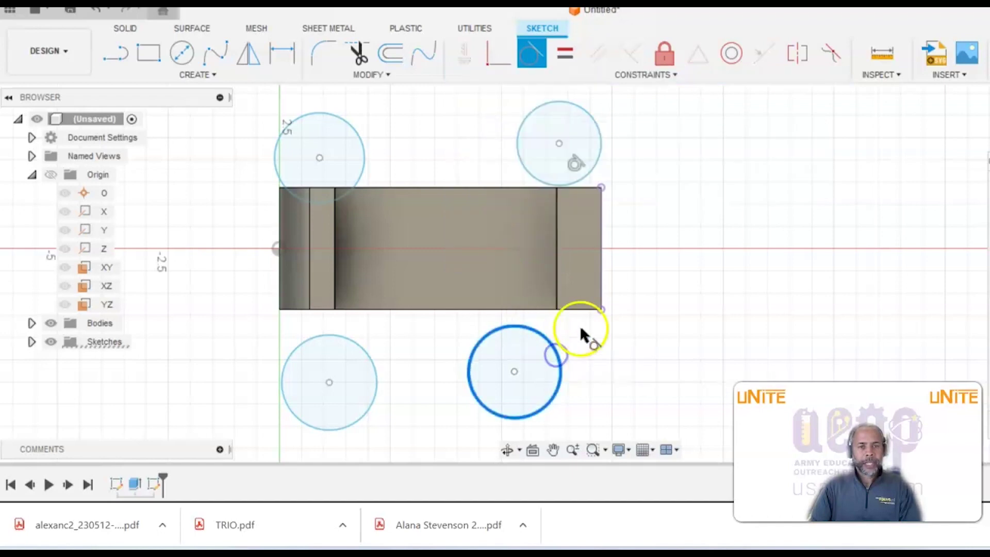
click(602, 289)
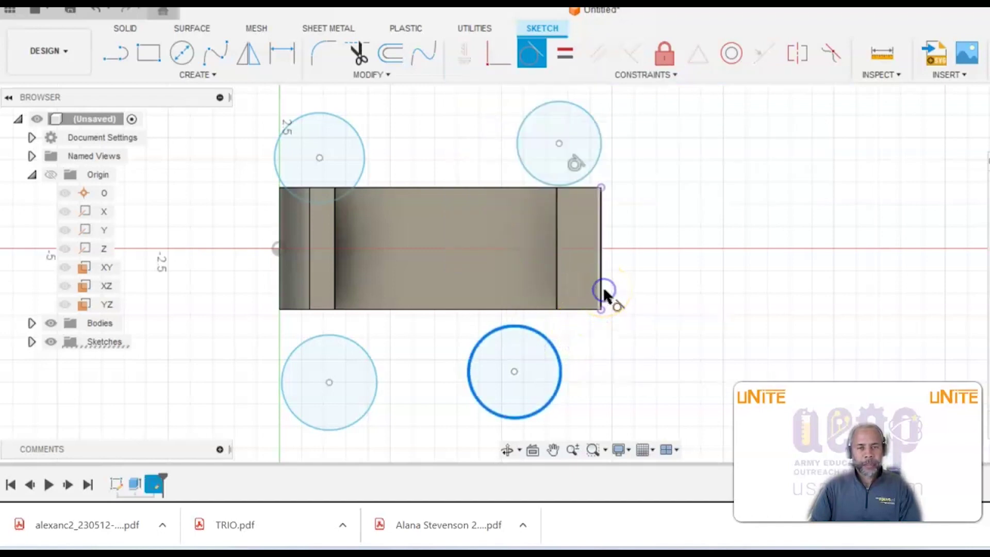
Apply Tangent constraints between the two left-hand circles and the body's left end edge.
click(474, 280)
click(288, 357)
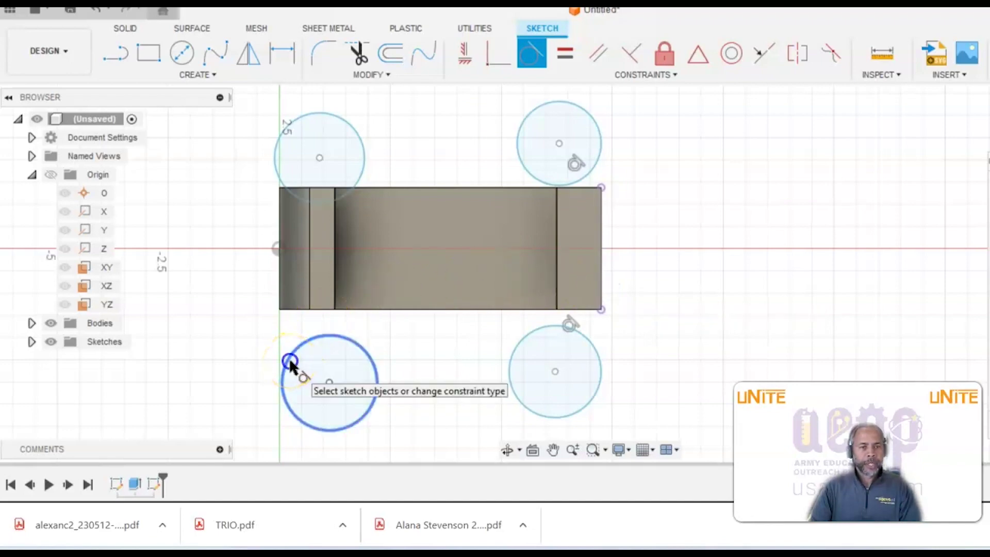
click(281, 287)
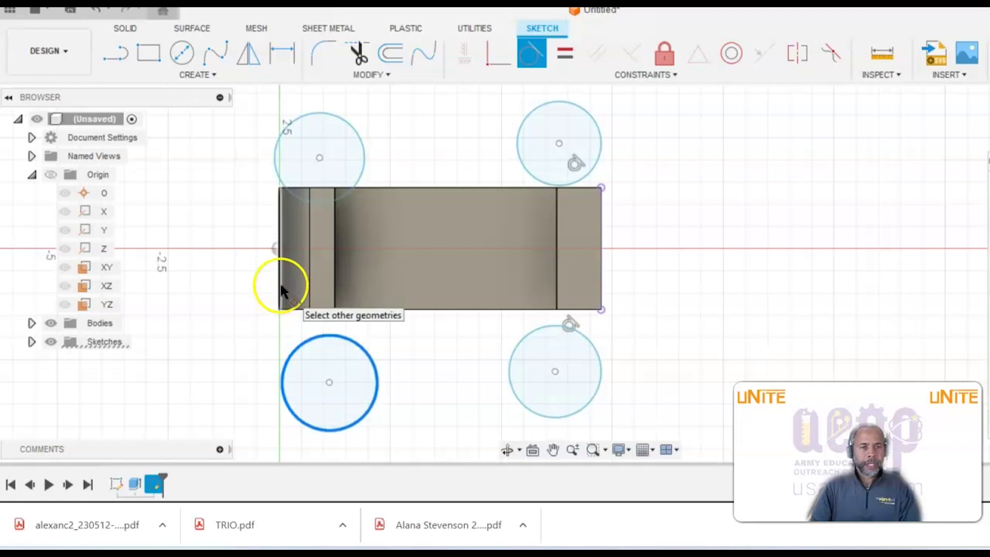
click(276, 141)
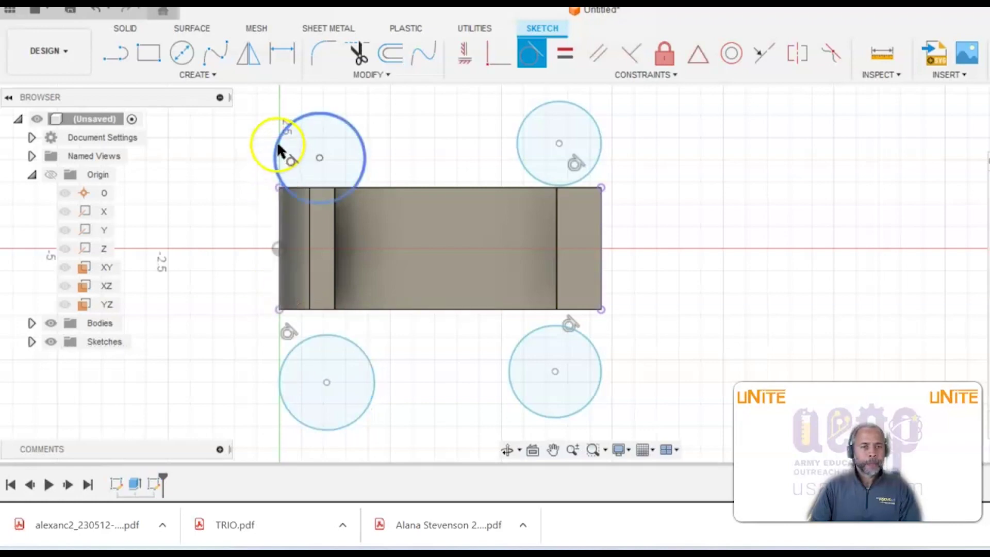
click(275, 205)
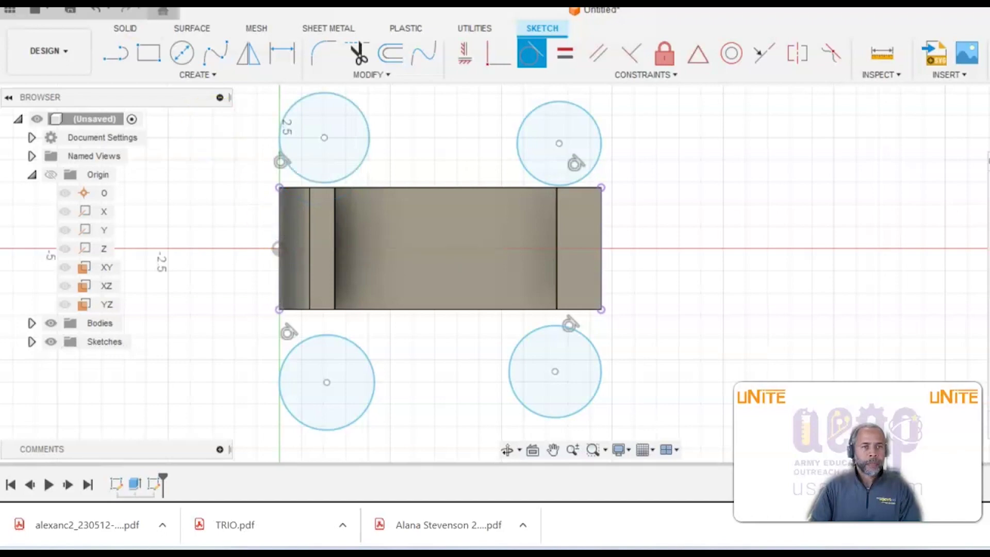
click(707, 112)
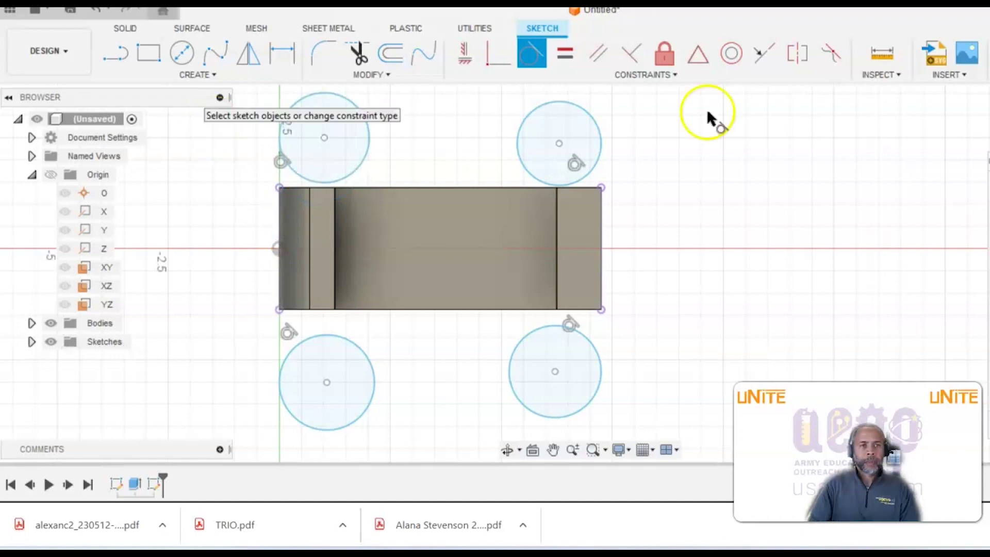
Apply Equal constraints from the upper-left circle to the other three circles so all four share one size.
click(673, 76)
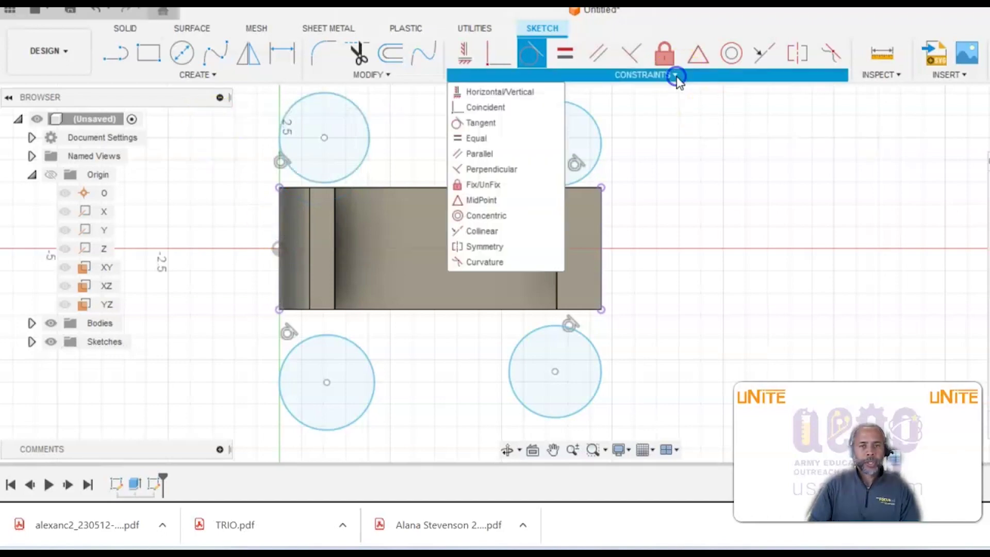
click(481, 138)
click(360, 111)
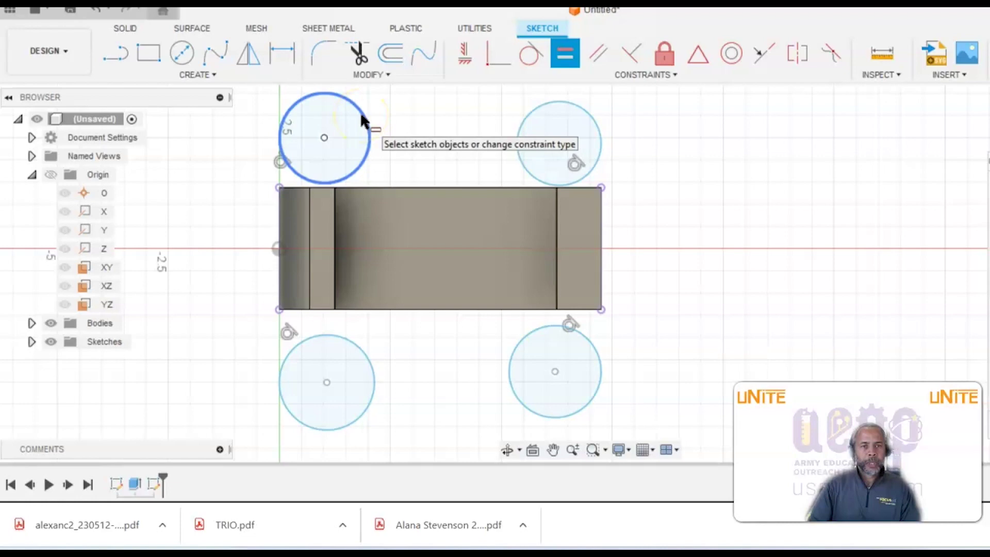
click(524, 119)
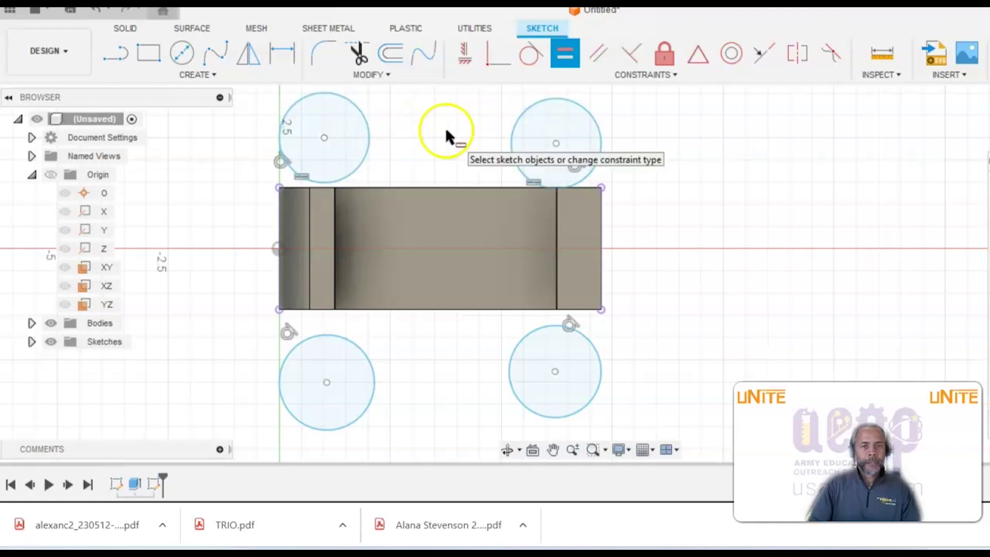
click(529, 332)
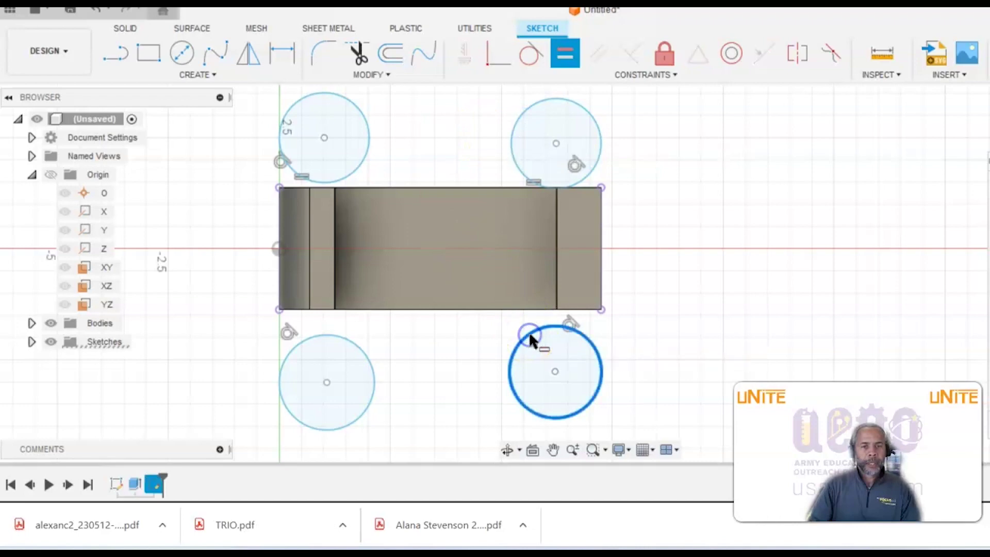
click(367, 132)
click(369, 142)
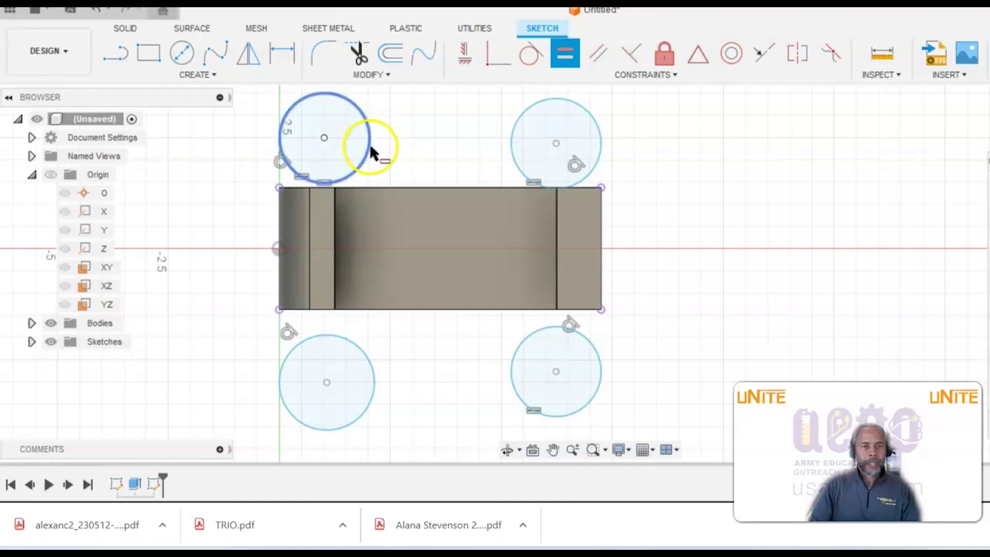
click(376, 237)
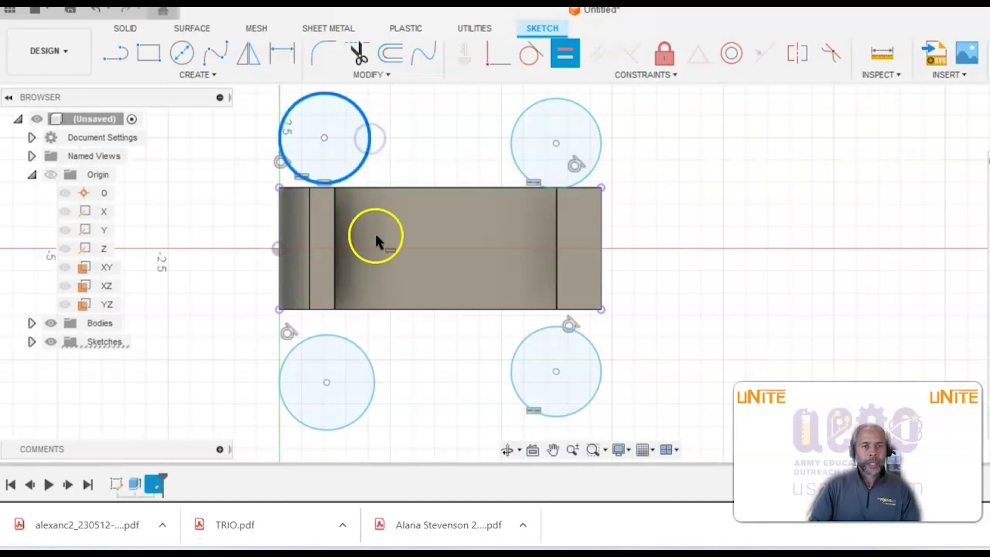
click(367, 356)
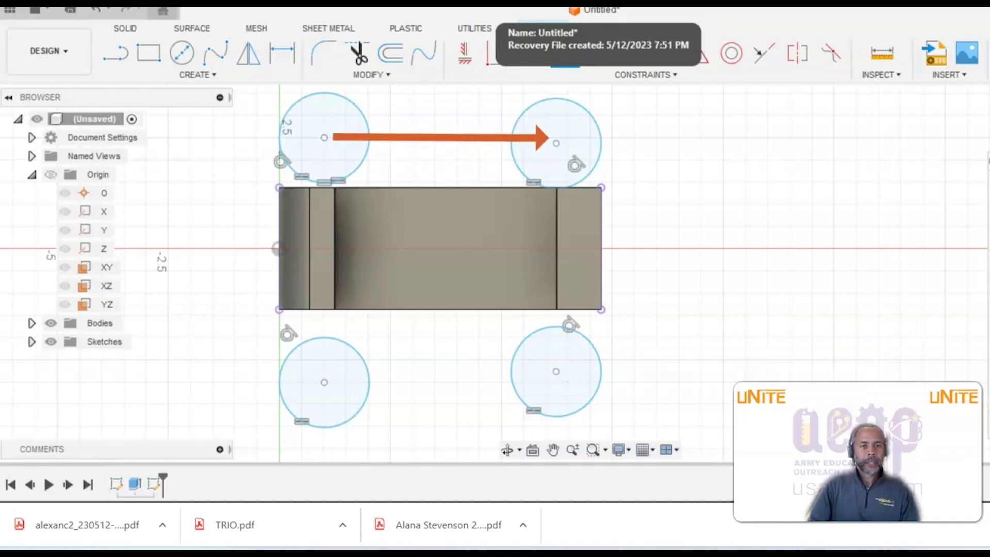
Align the two upper circle centers horizontally, and likewise the two lower circle centers, with Horizontal/Vertical constraints.
click(657, 75)
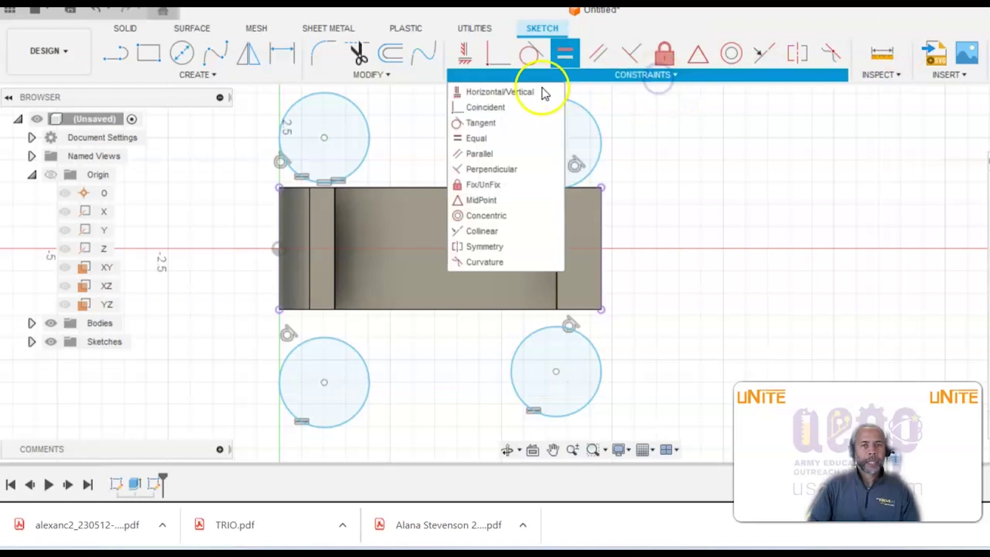
click(493, 96)
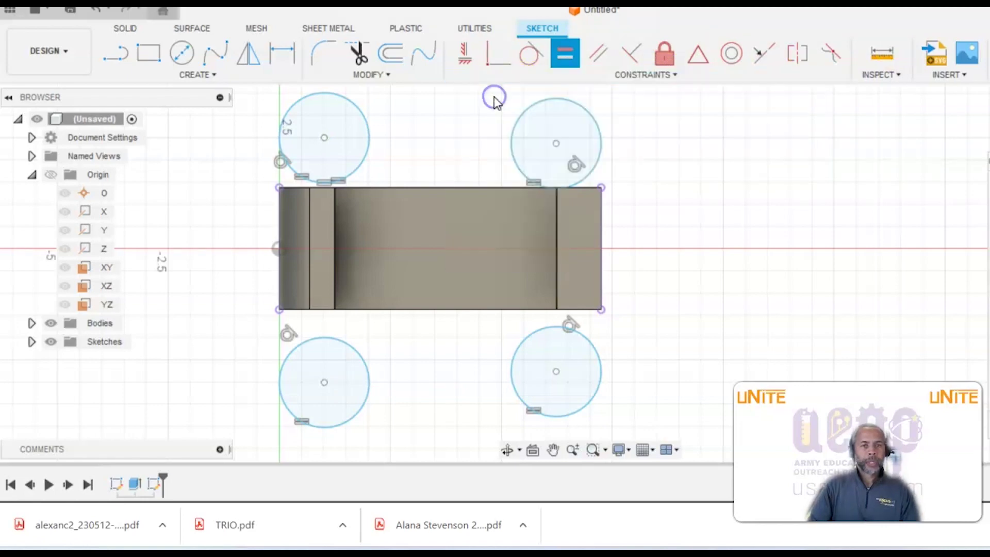
click(324, 138)
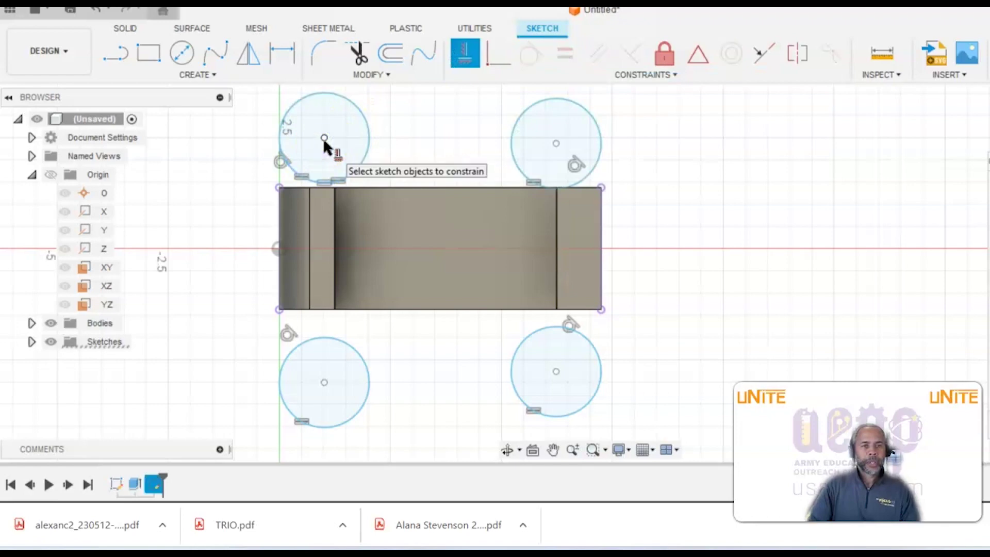
click(555, 144)
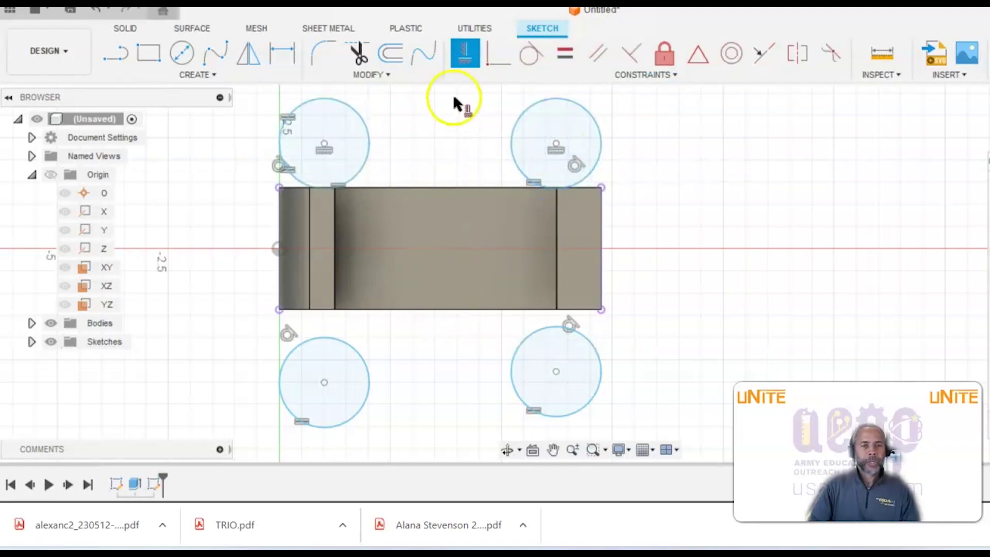
click(639, 75)
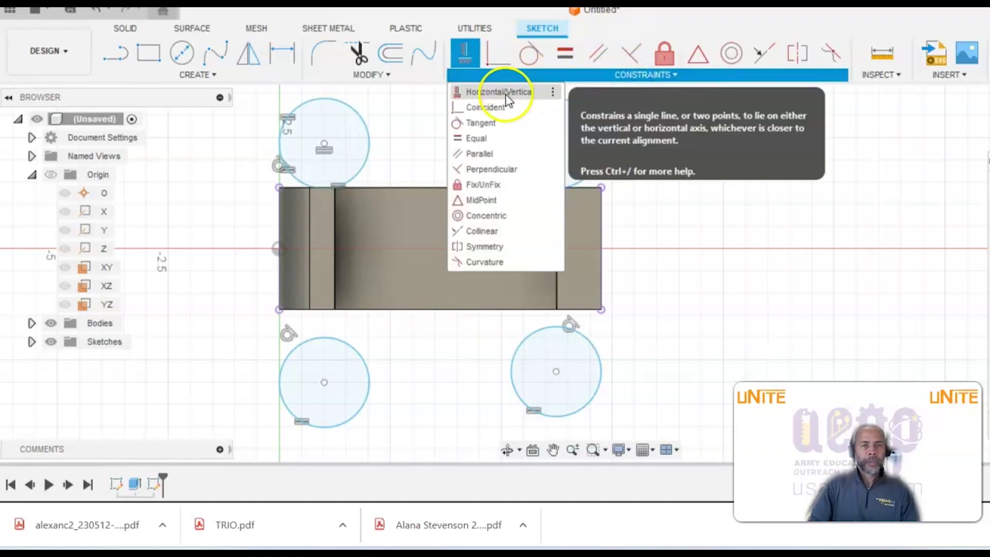
click(505, 94)
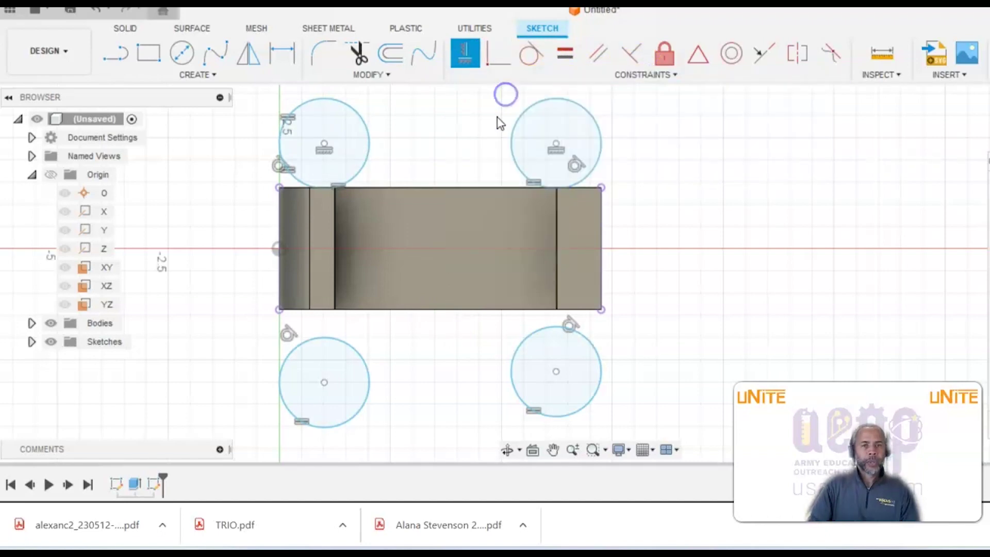
click(325, 383)
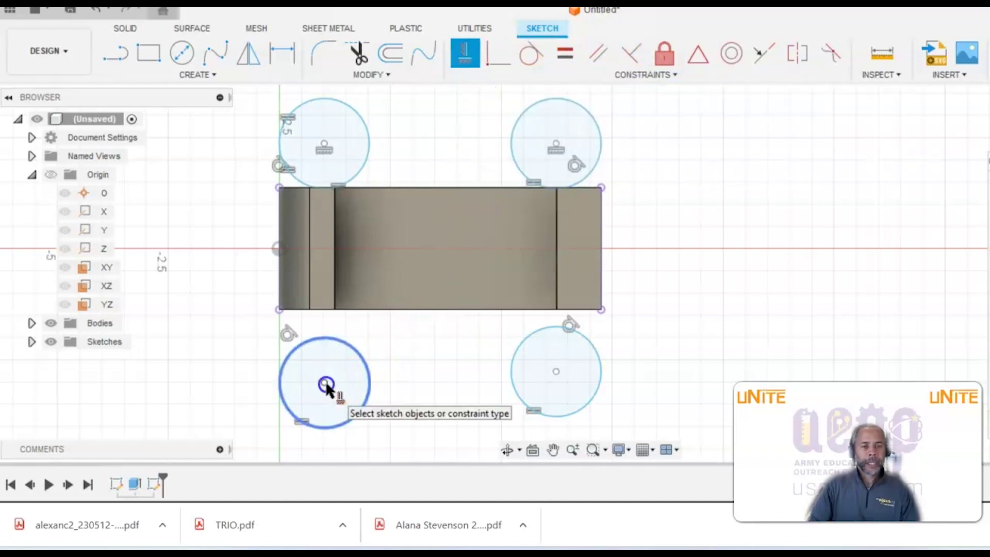
click(555, 373)
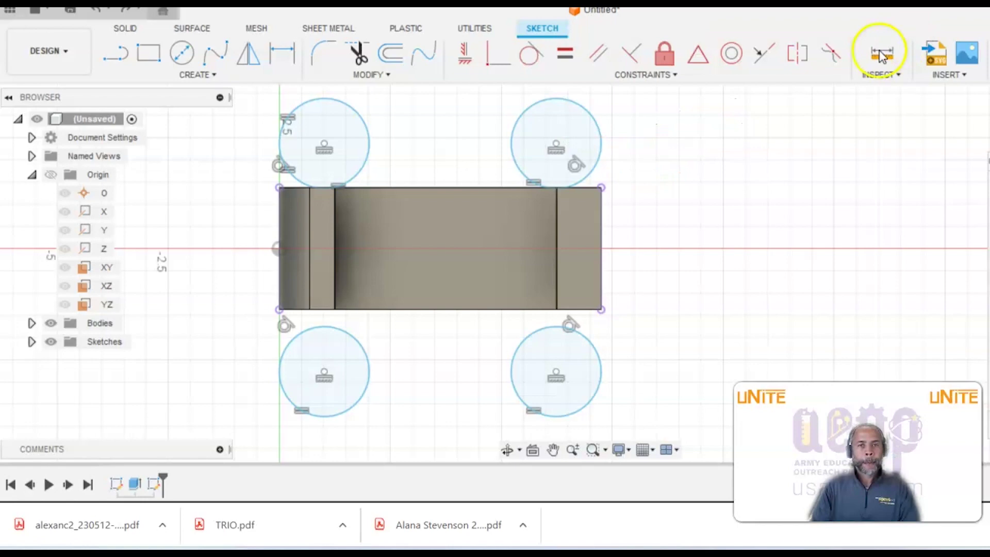
Align the upper-right circle's center horizontally with the body's upper-right corner point using a Horizontal/Vertical constraint.
click(648, 75)
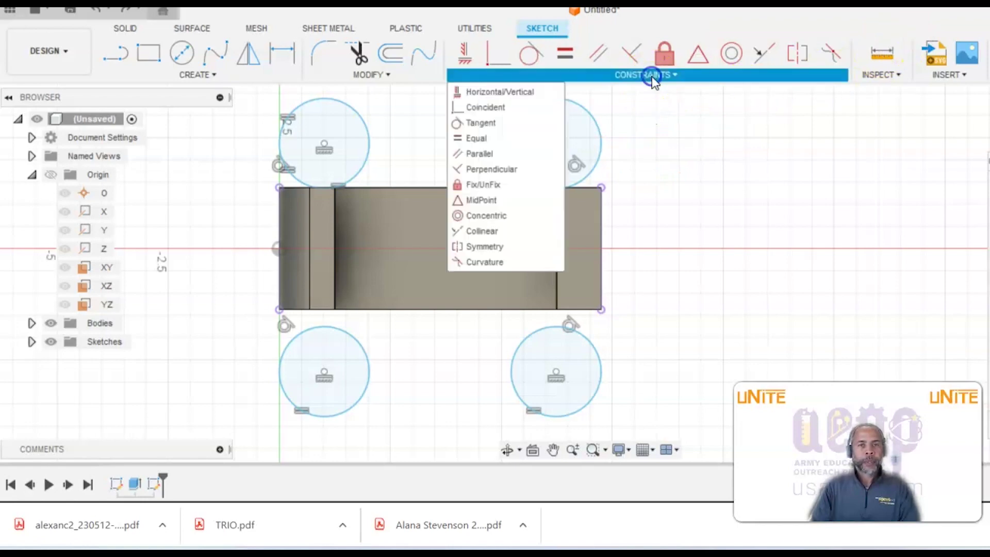
click(490, 93)
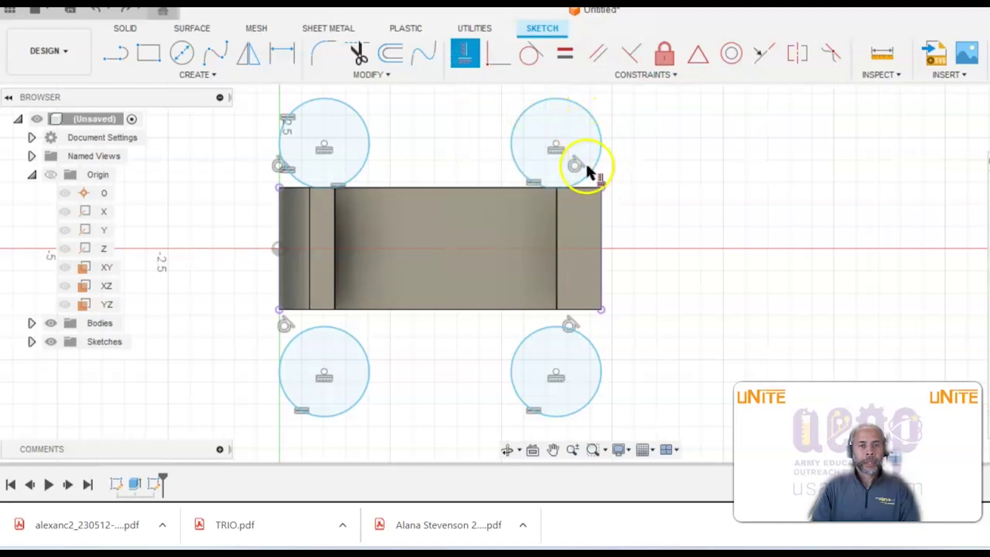
click(555, 145)
click(601, 185)
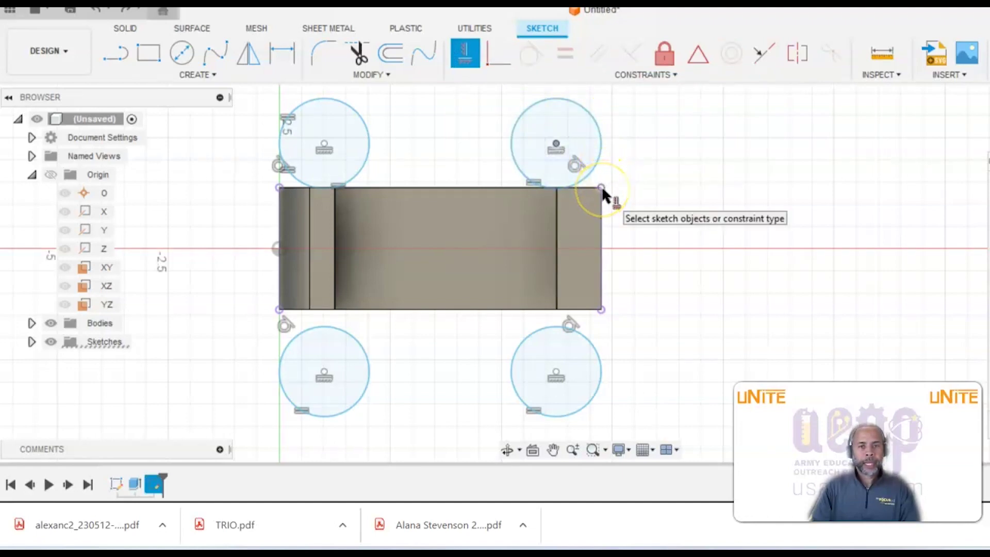
click(601, 187)
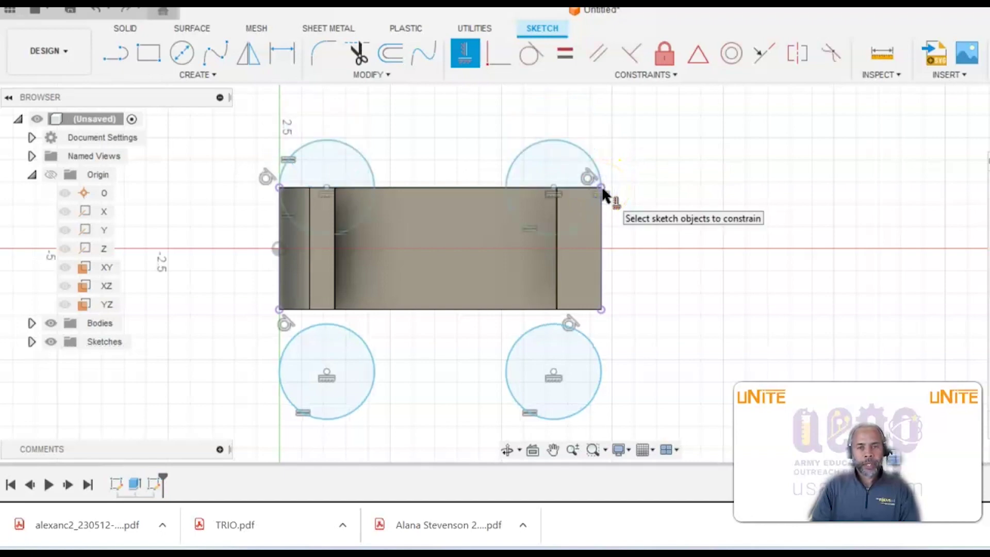
click(451, 132)
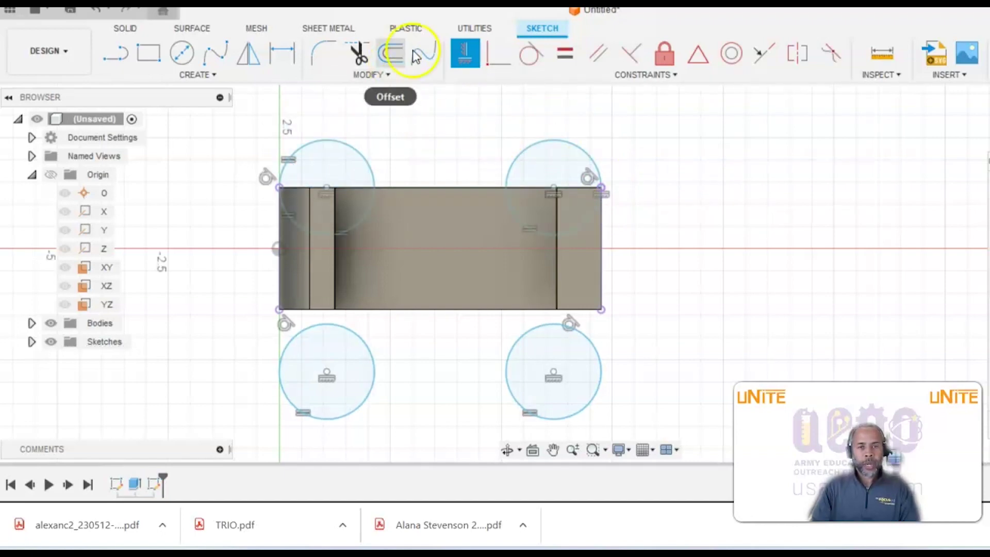
Align the lower-right circle's center horizontally with the body's lower-right corner point using a Horizontal/Vertical constraint.
click(650, 75)
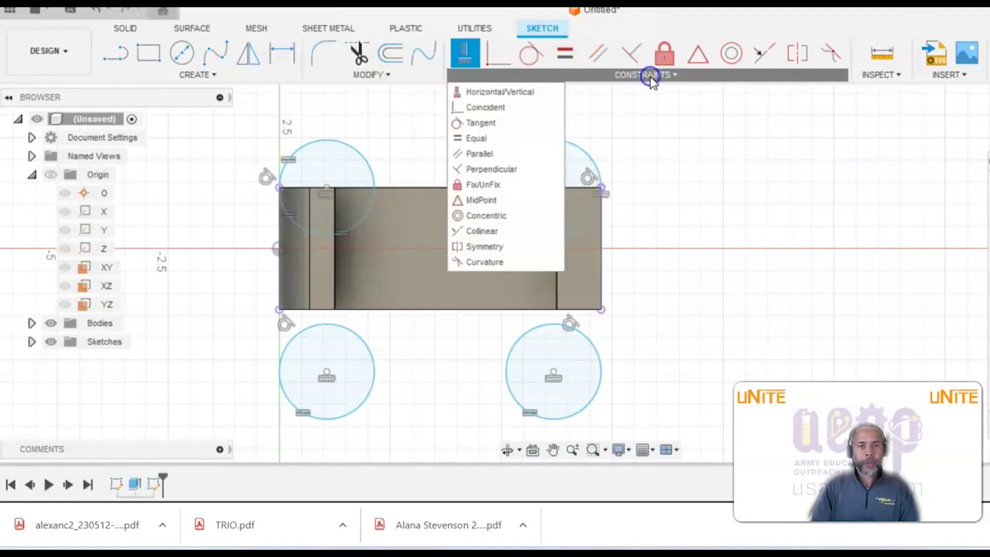
click(490, 91)
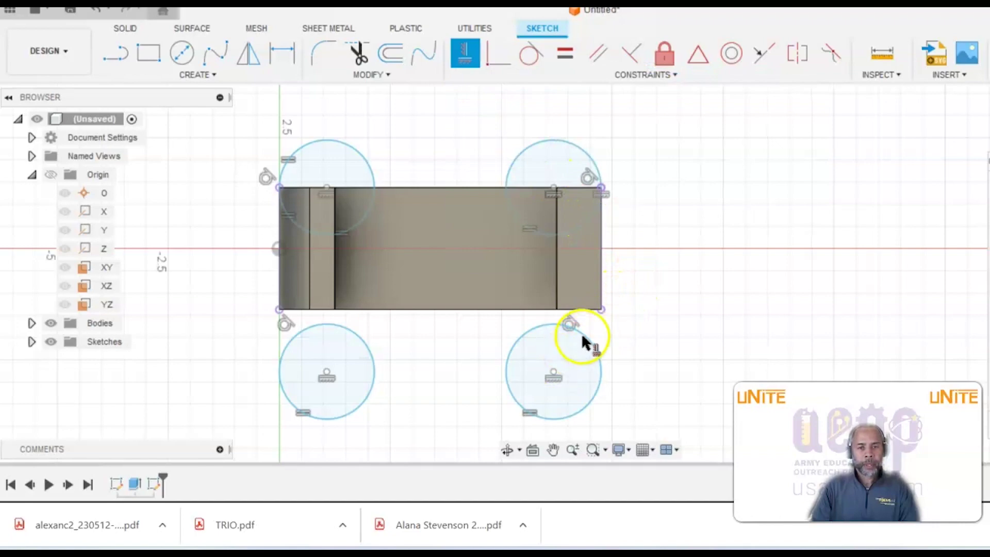
click(554, 378)
click(553, 373)
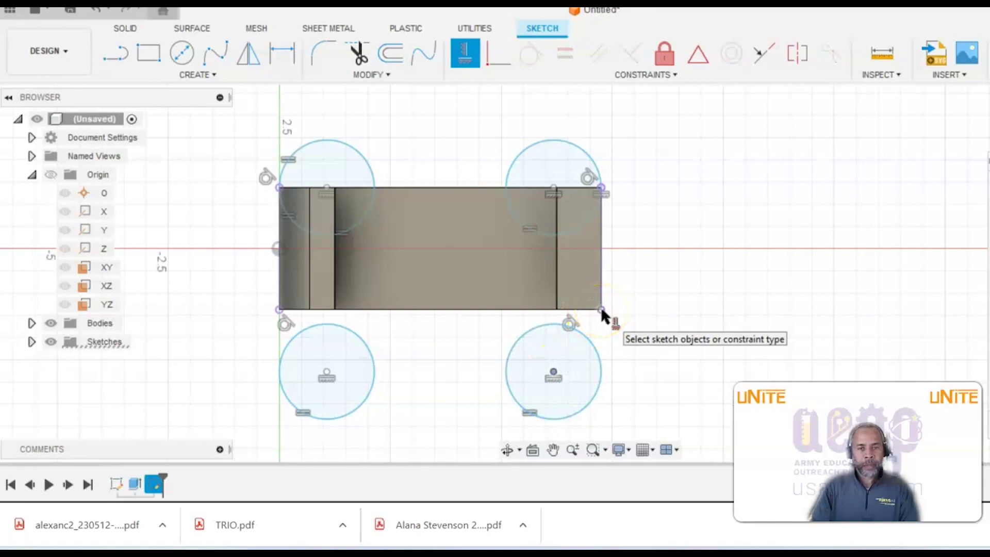
click(601, 310)
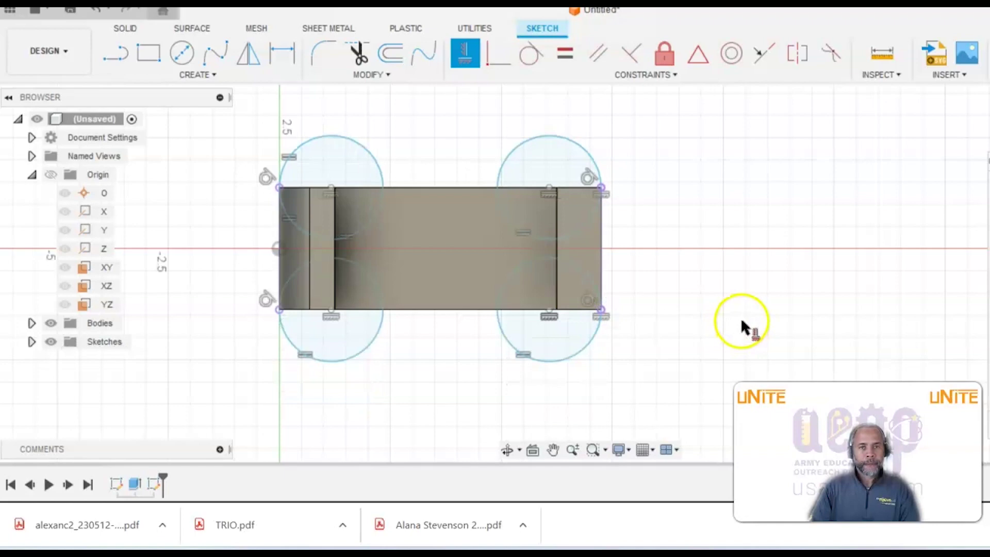
Add a diameter dimension to the upper-right circle and set it to 1.125*2 inches.
key(alt+Tab)
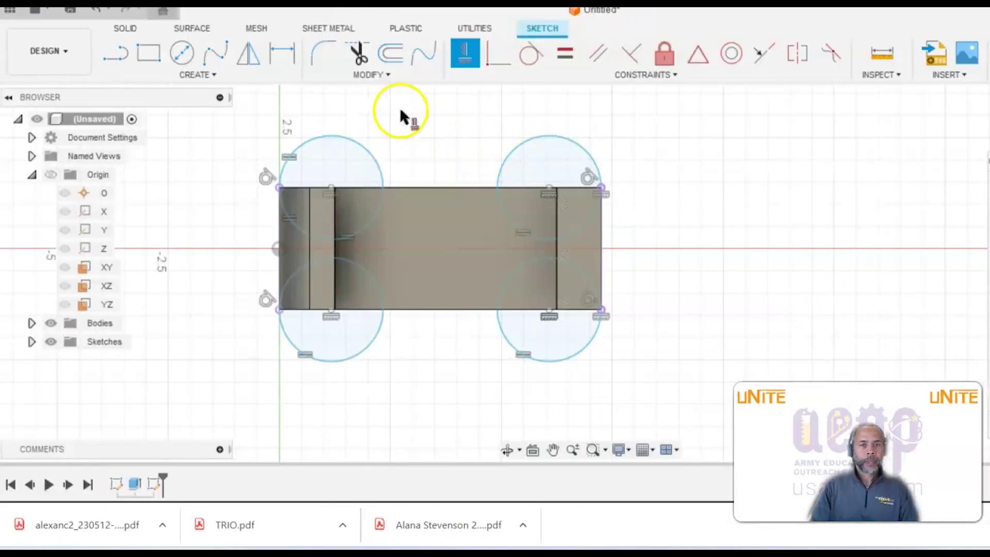
click(216, 76)
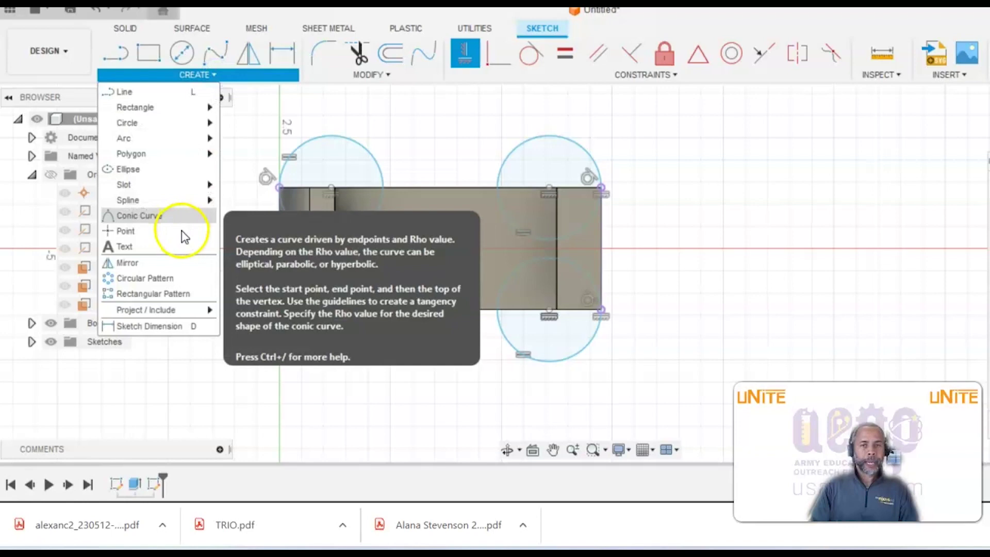
click(155, 327)
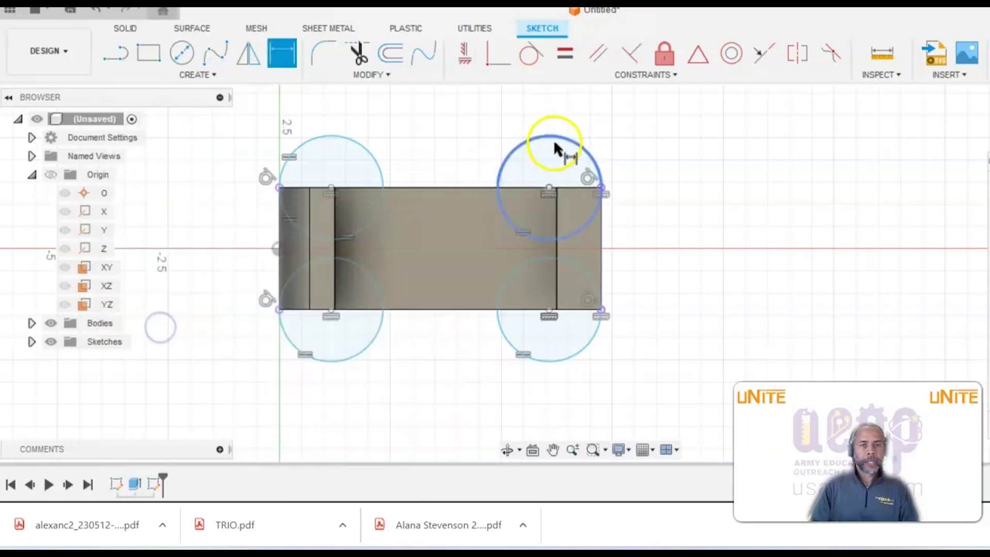
click(583, 149)
click(622, 118)
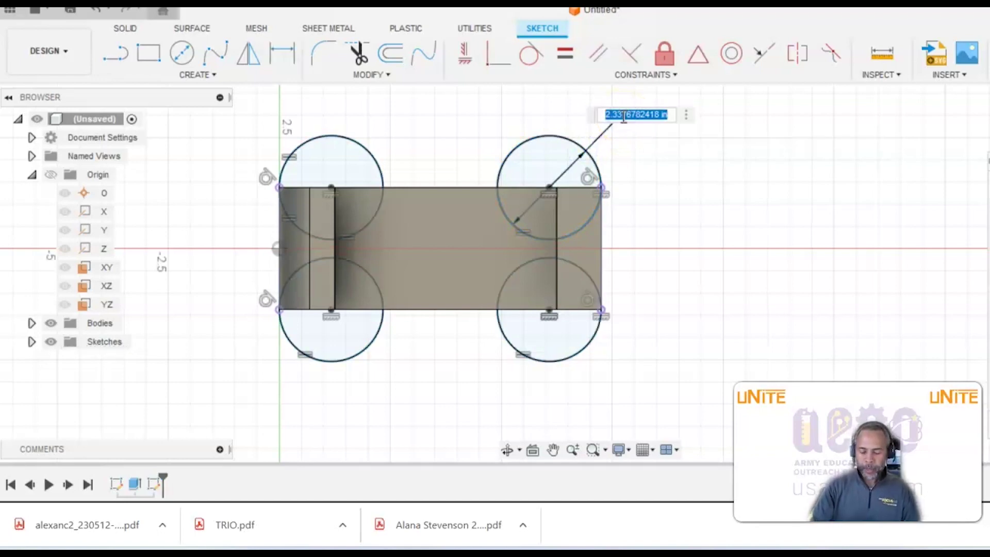
text(1.125*2)
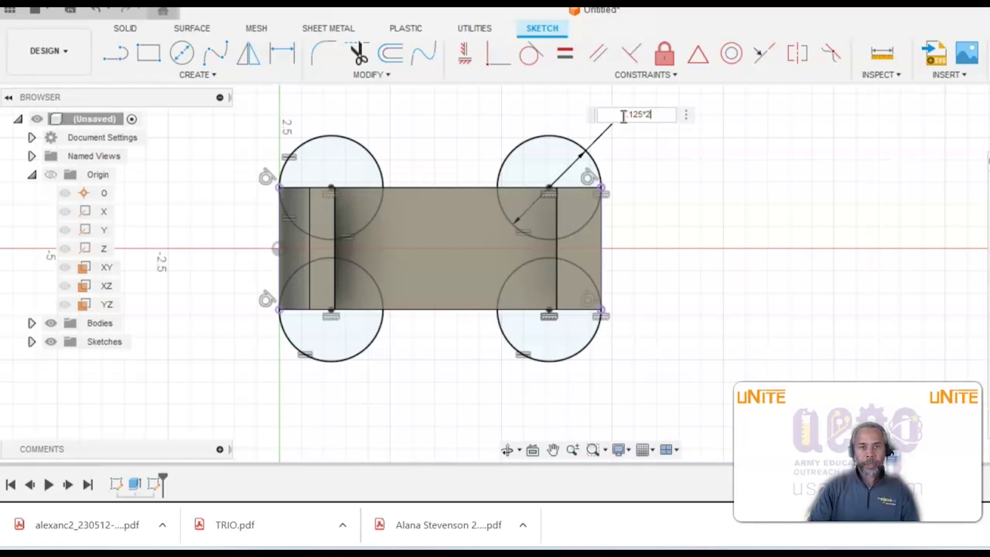
key(Return)
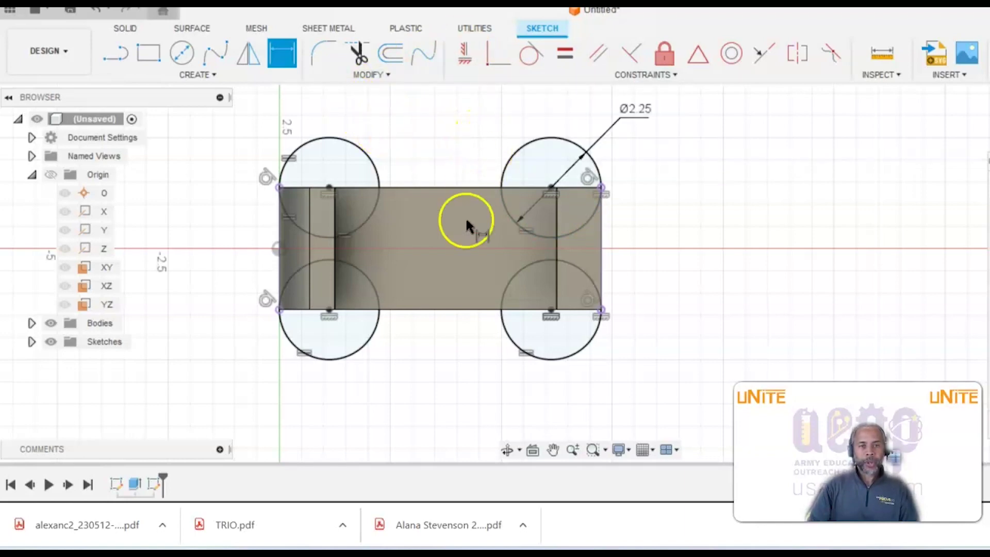
Finish the circle sketch and return the model to the home view.
click(367, 345)
click(405, 424)
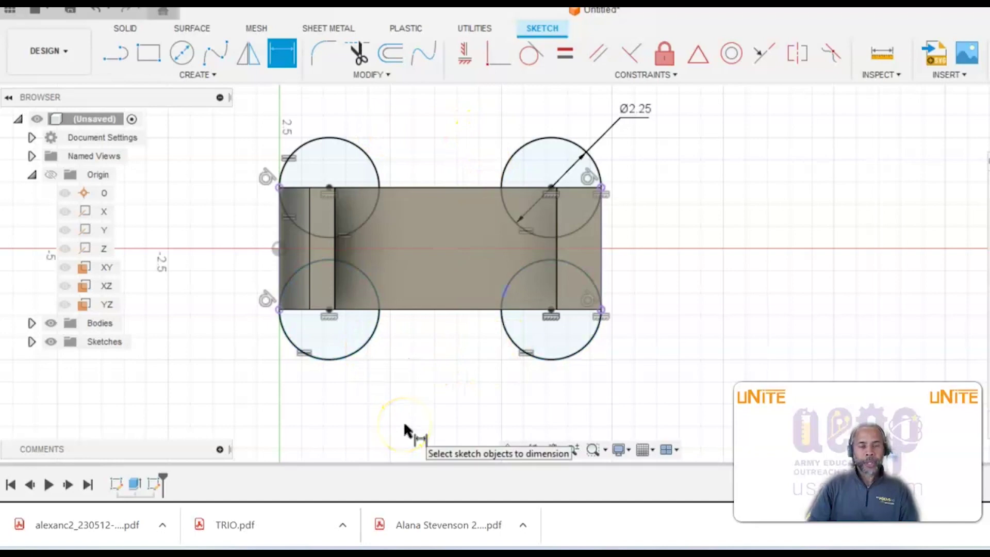
click(676, 119)
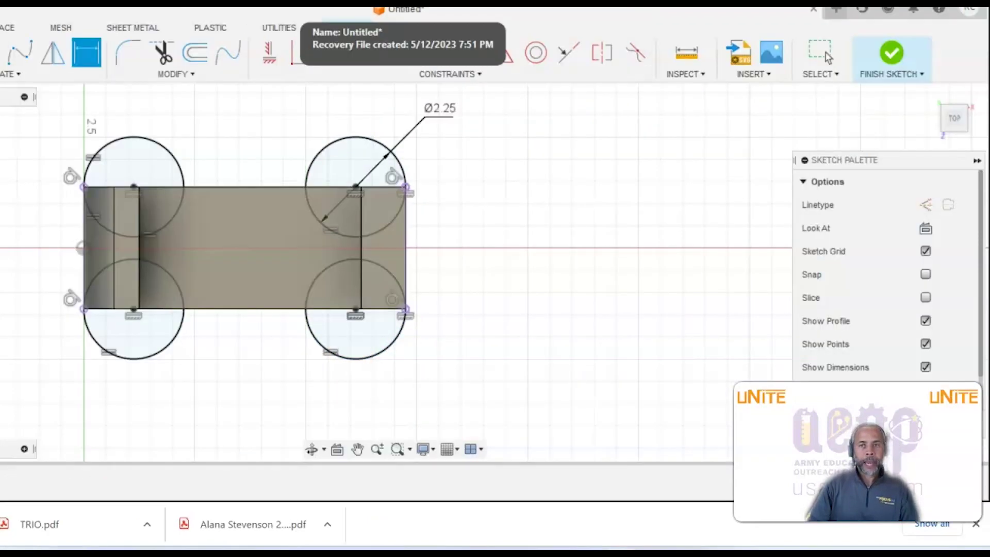
click(773, 122)
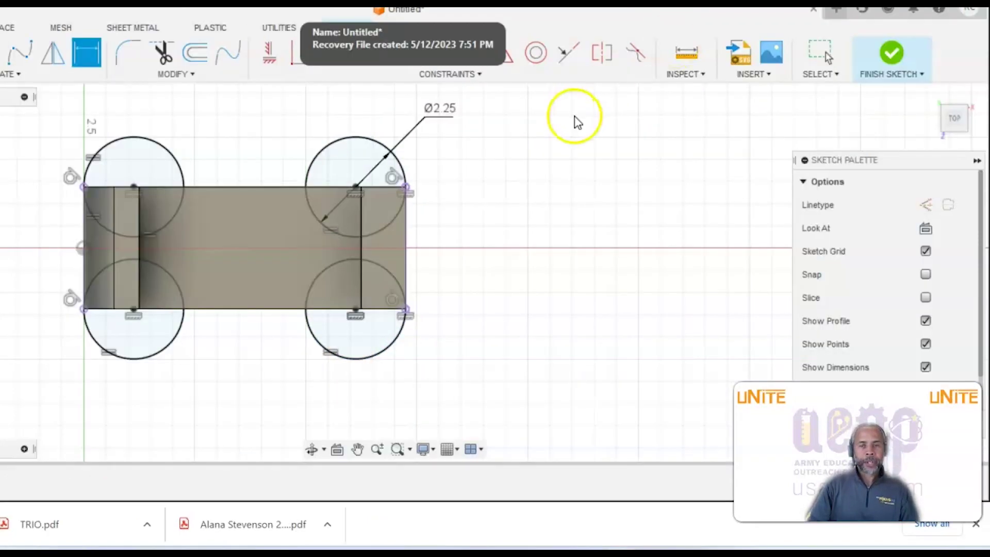
click(893, 56)
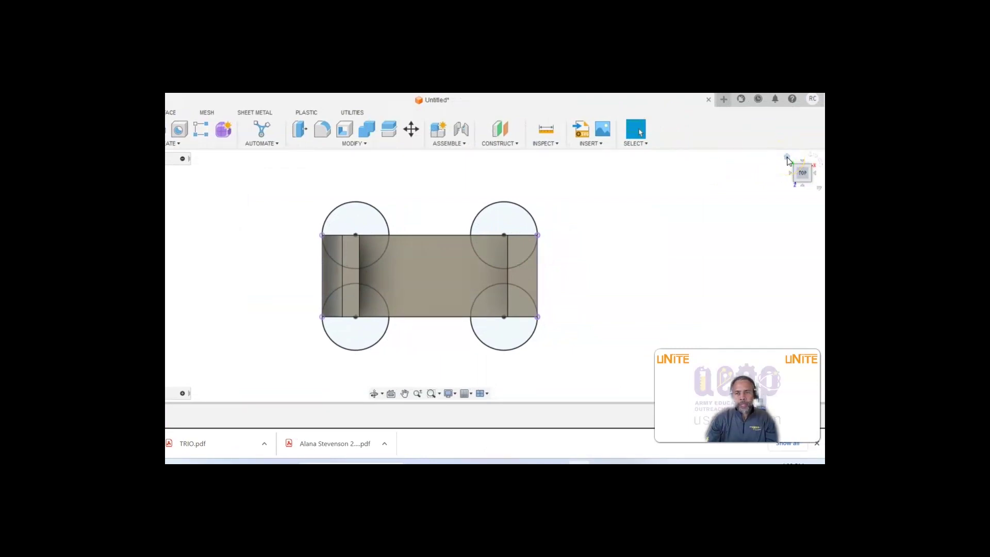
click(786, 157)
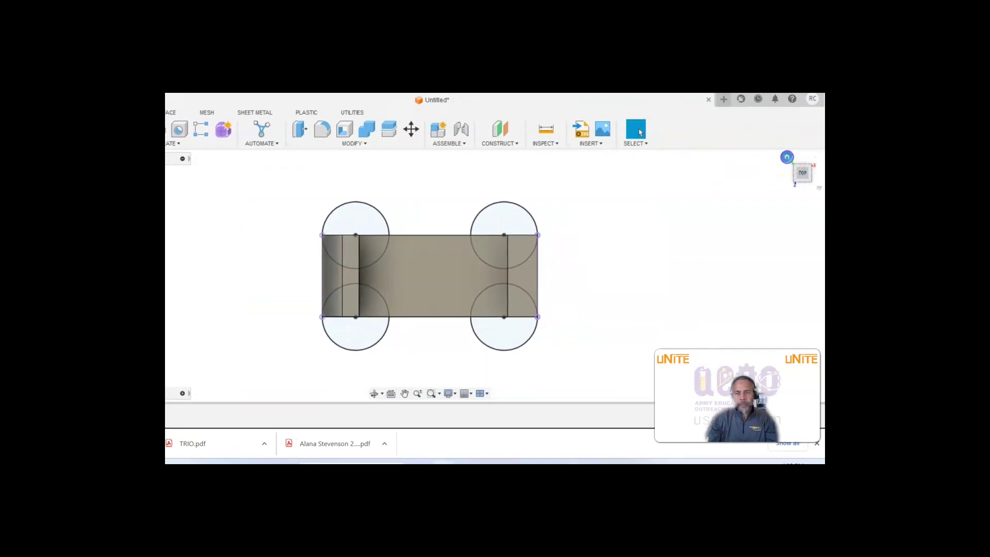
Start an Extrude with all four circles at the body's corners selected in full as profiles.
click(768, 162)
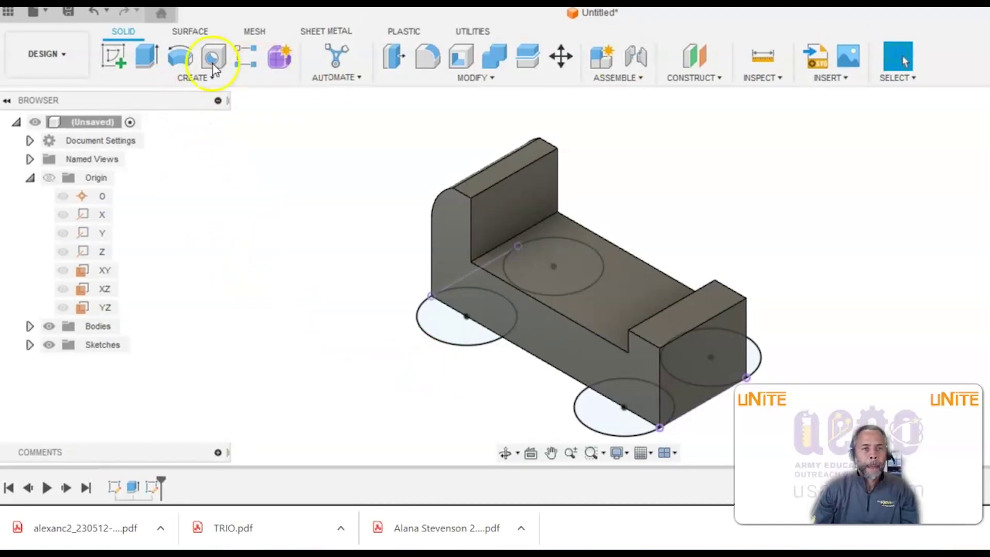
click(146, 56)
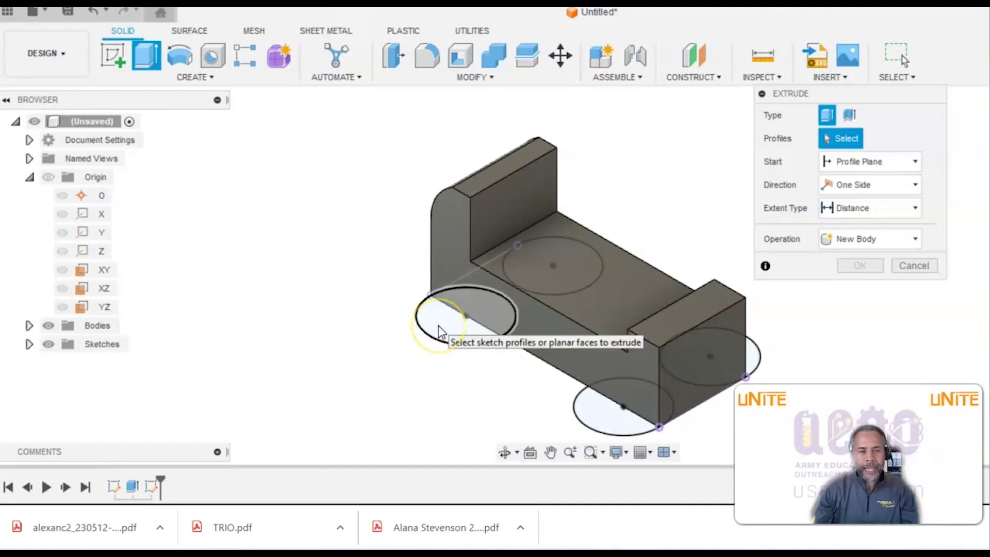
click(439, 331)
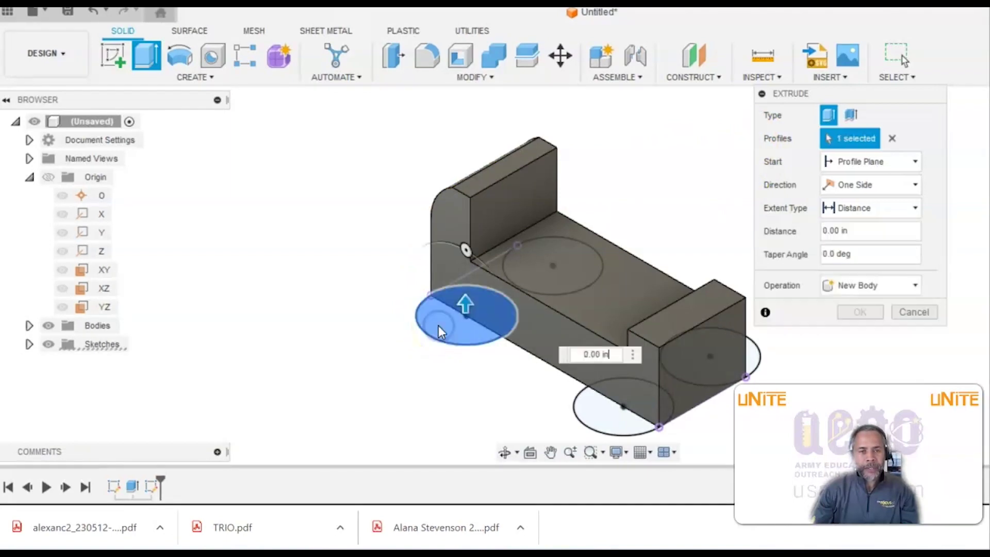
click(613, 423)
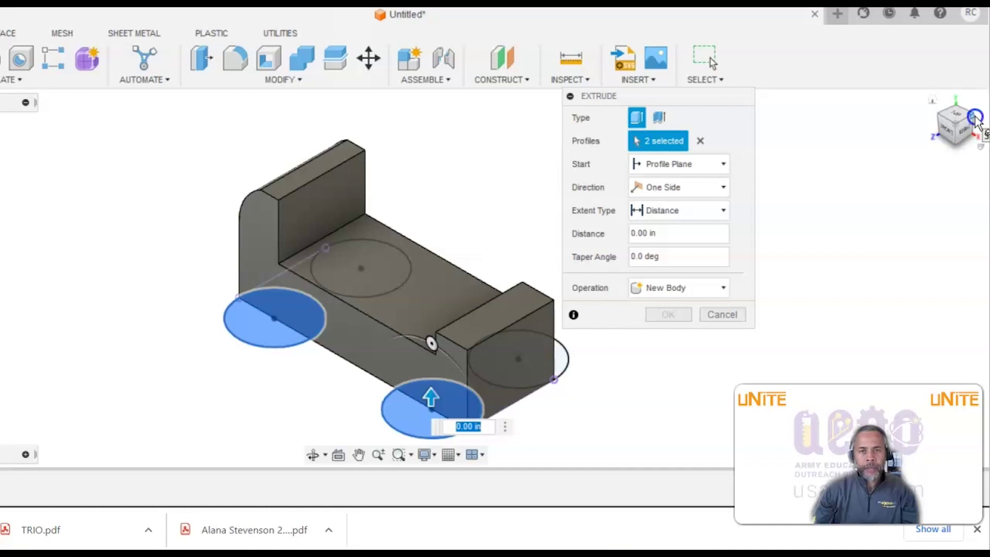
click(974, 118)
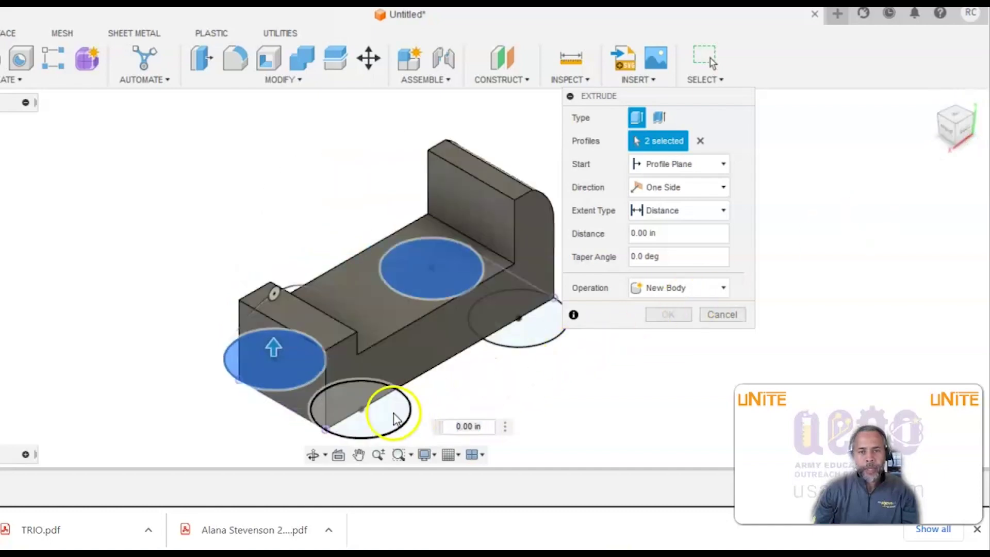
click(389, 413)
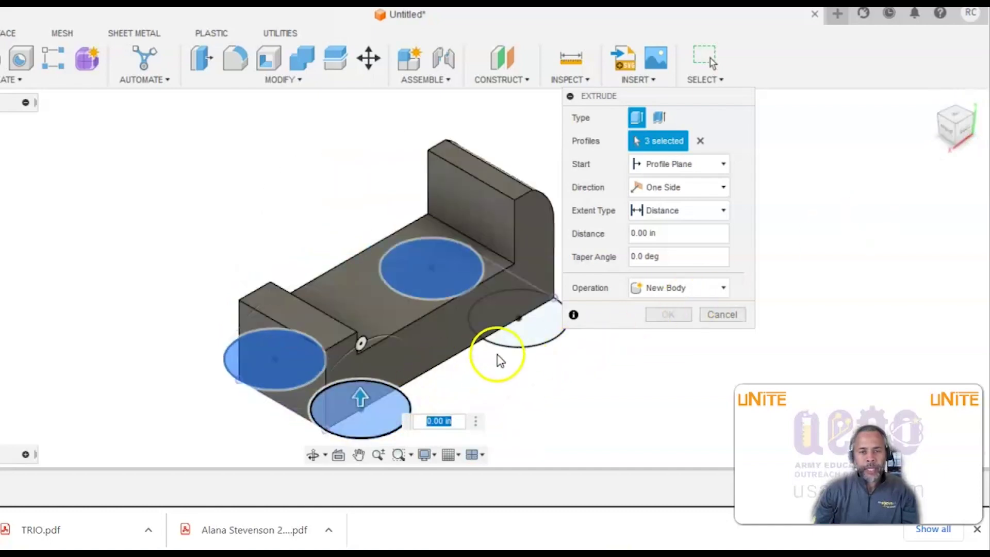
click(540, 331)
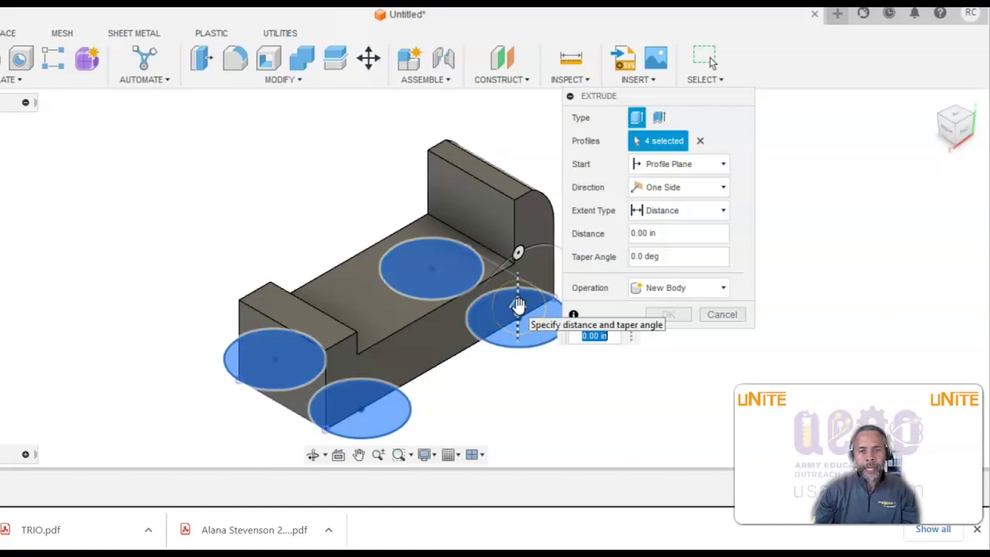
Extrude the four circle profiles upward with a distance of 0.312 in.
scroll(518, 306, up, 3)
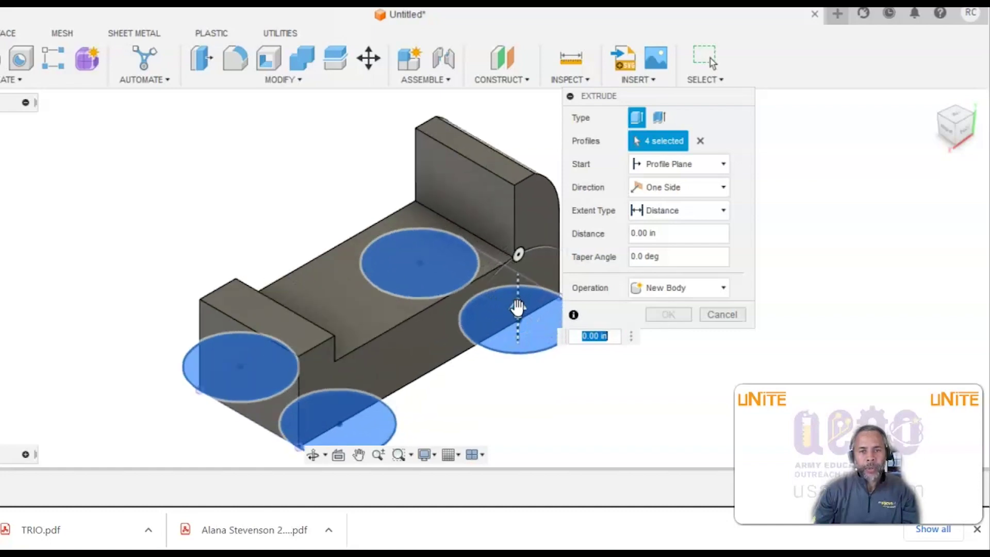
drag(517, 307, 516, 272)
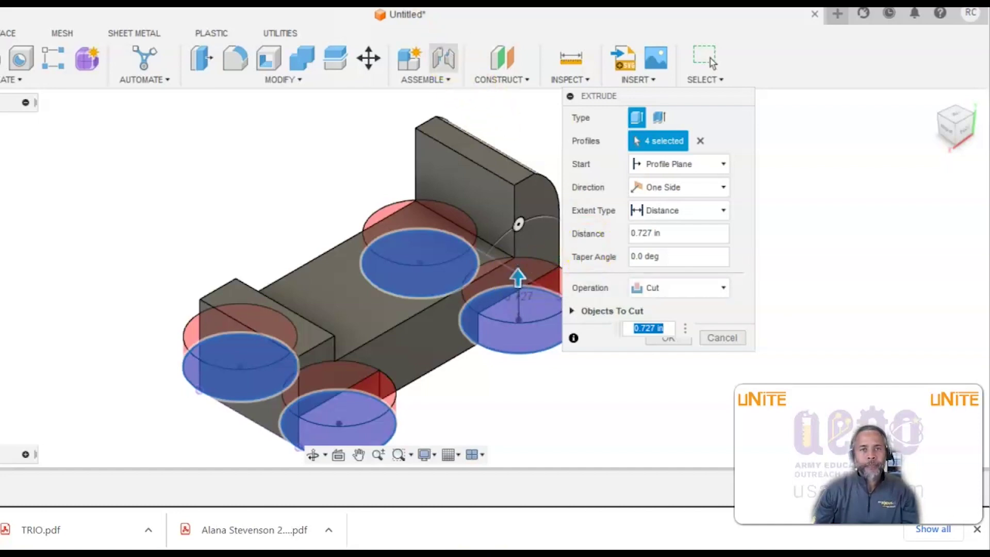
click(166, 33)
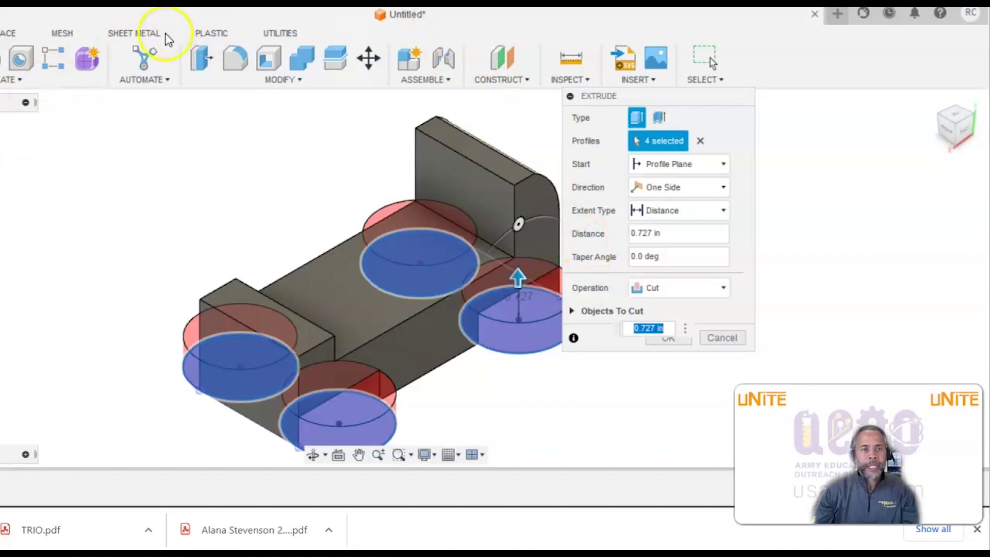
key(alt+Tab)
click(436, 163)
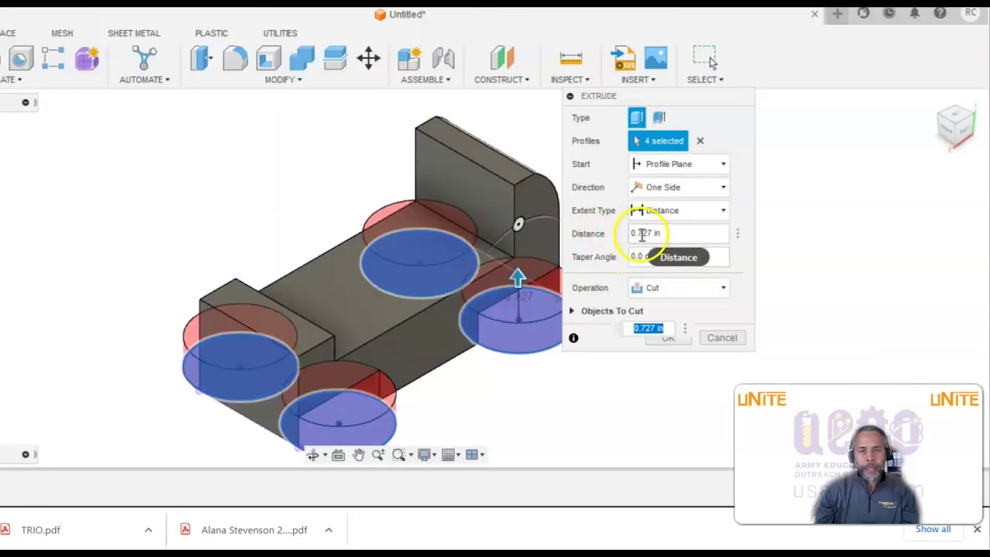
drag(664, 235, 608, 236)
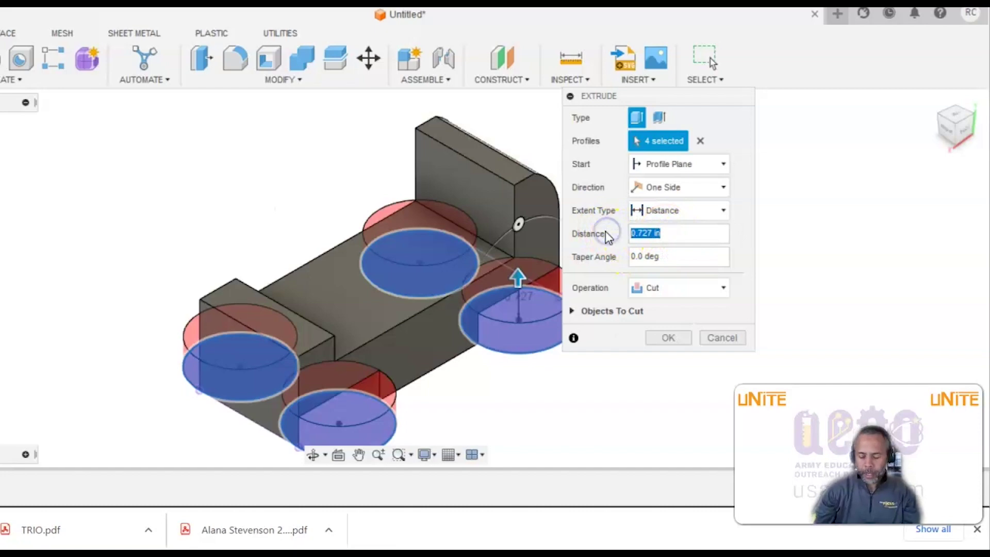
text(.312)
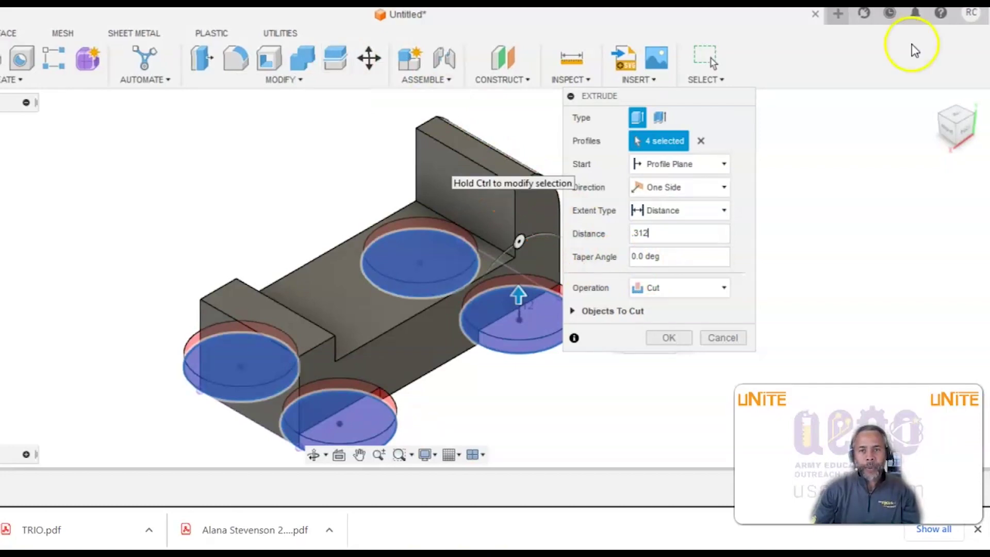
Change the extrusion's operation to Join so the four feet merge with the vise base body.
click(706, 289)
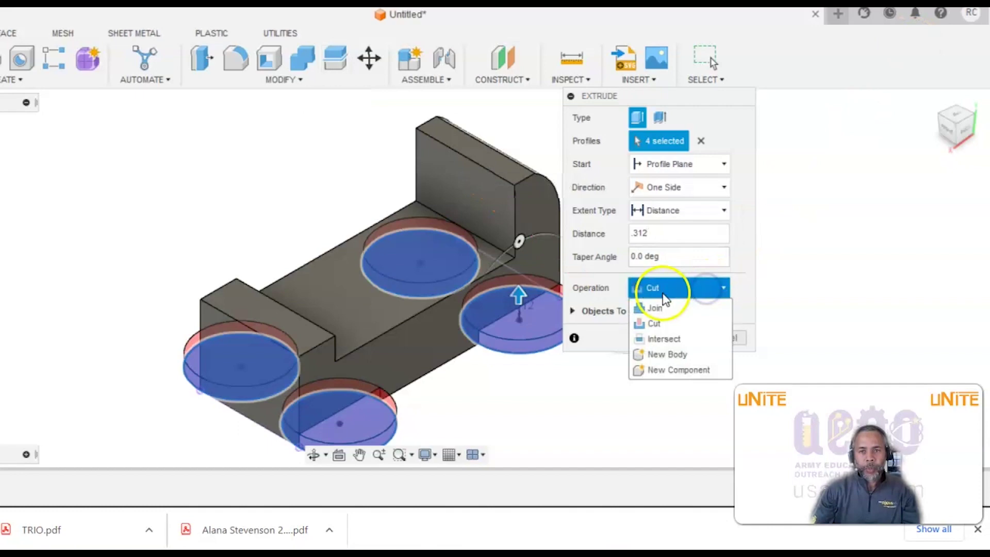
click(653, 309)
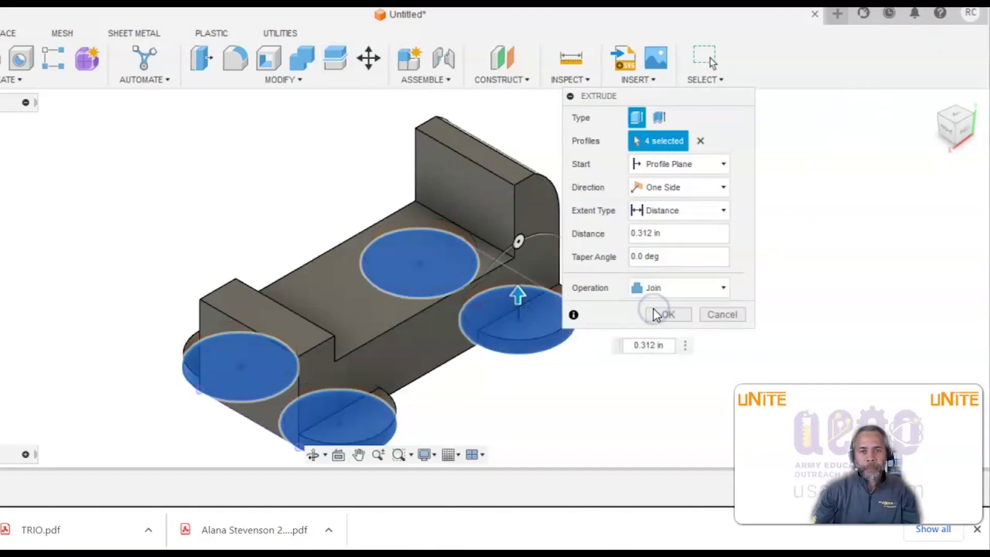
shift+middle_drag(496, 302, 668, 322)
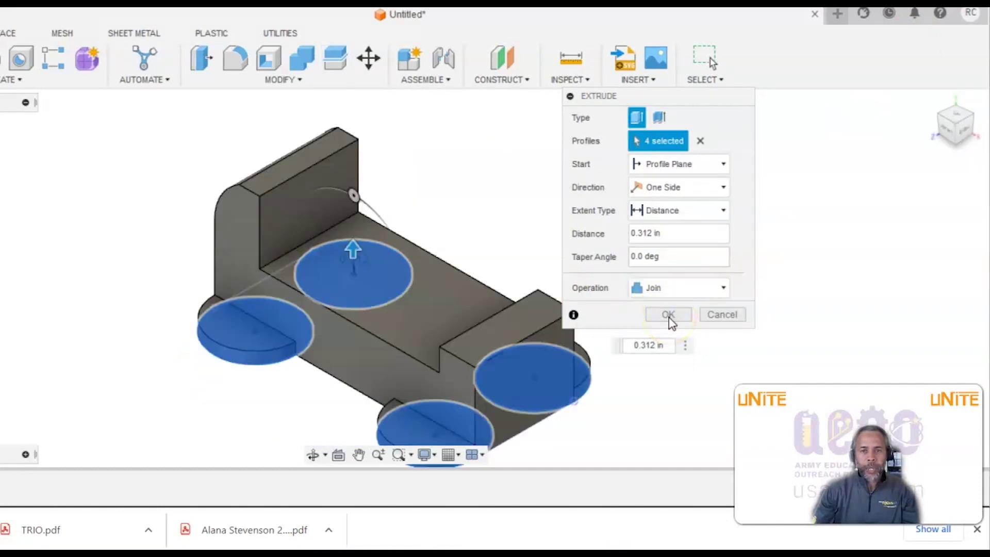